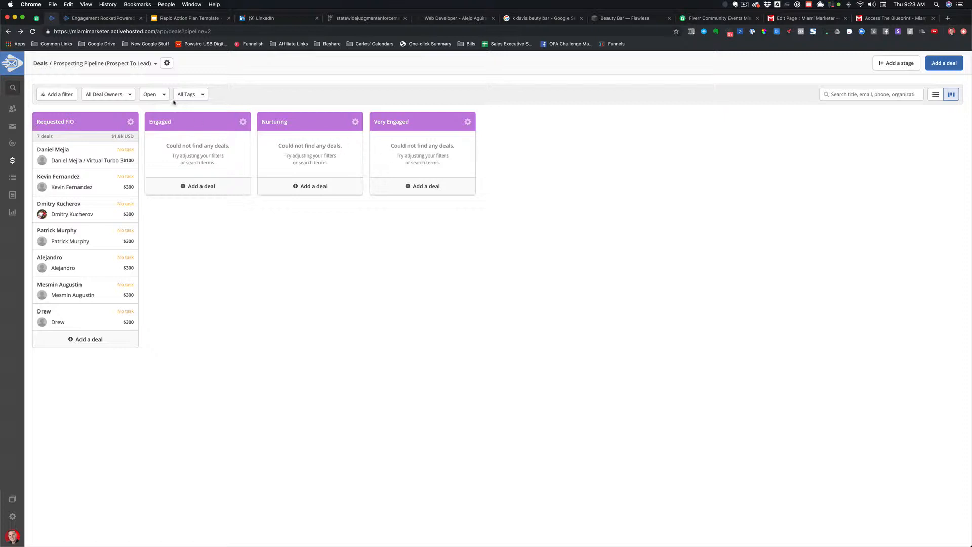
Add a stage named "Working To Lead Stage" with a green header to the Prospecting Pipeline
click(896, 63)
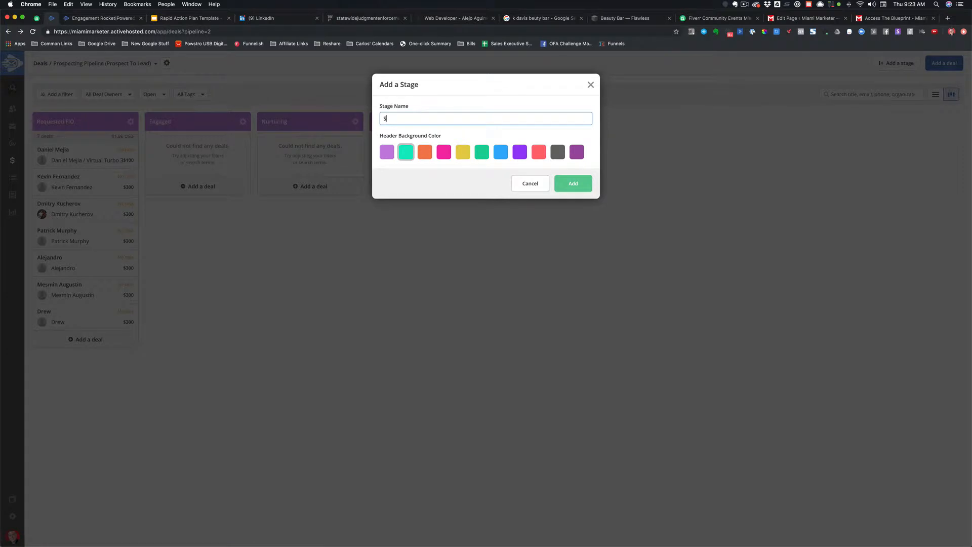
text(Starting Lead)
key(super+a)
text(Le)
text(Working To Lea)
text(d Stage)
click(478, 155)
click(565, 183)
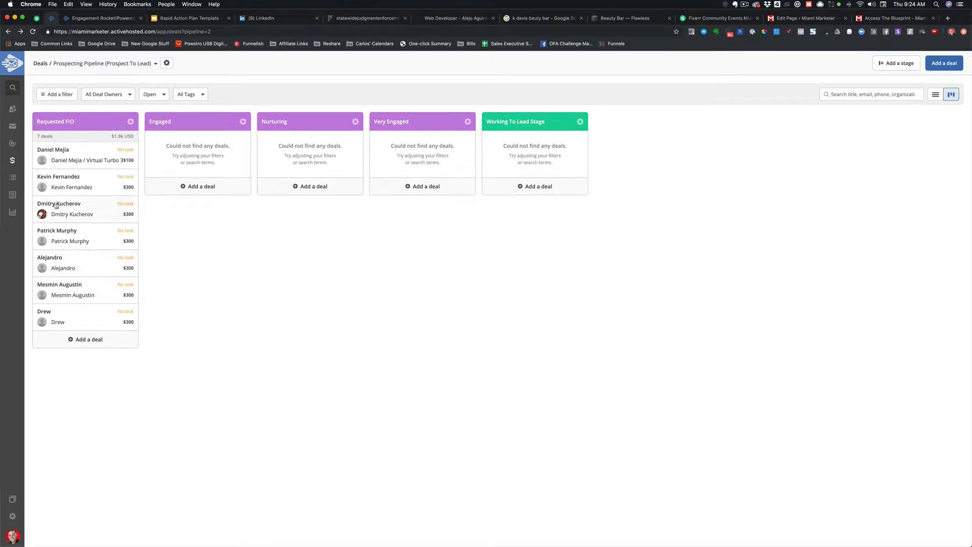
Open the Temp Administrative Automation from the list of automations
click(15, 147)
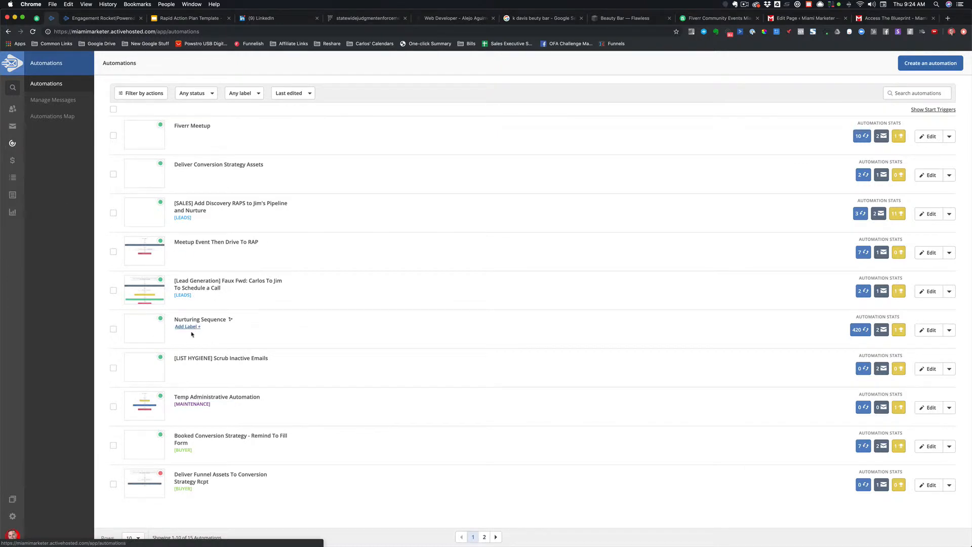
click(201, 399)
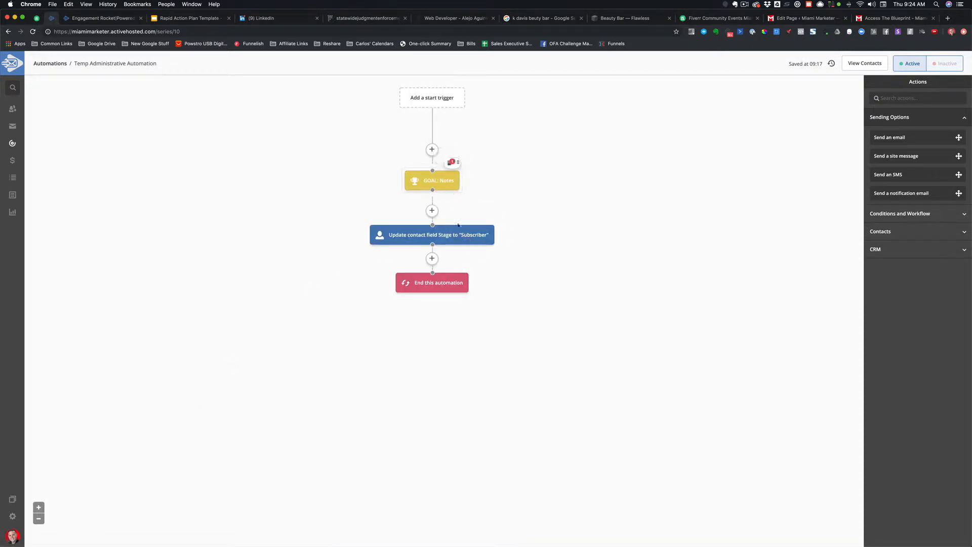
mouse_move(451, 234)
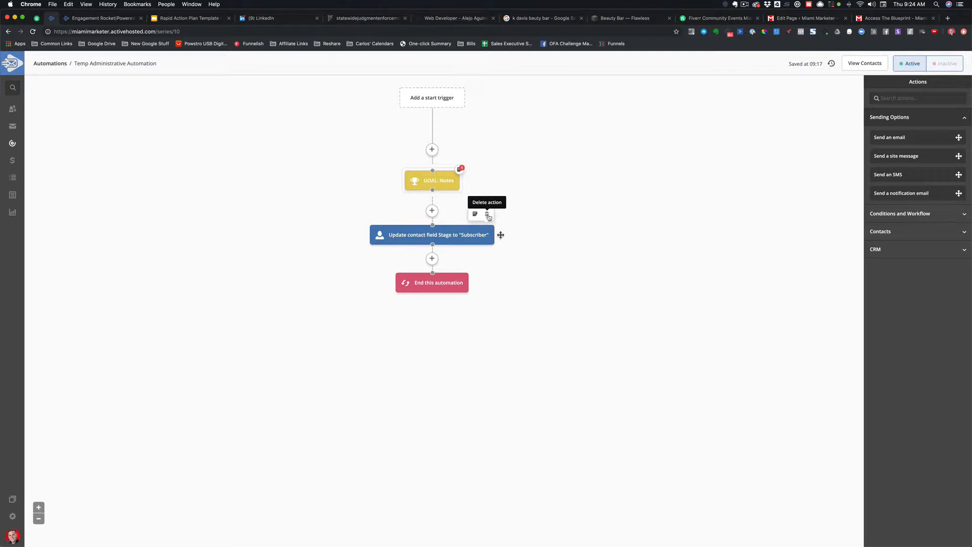
Insert an If/Else condition below the Notes goal and base it on the site data option "Has visited"
click(431, 210)
click(380, 131)
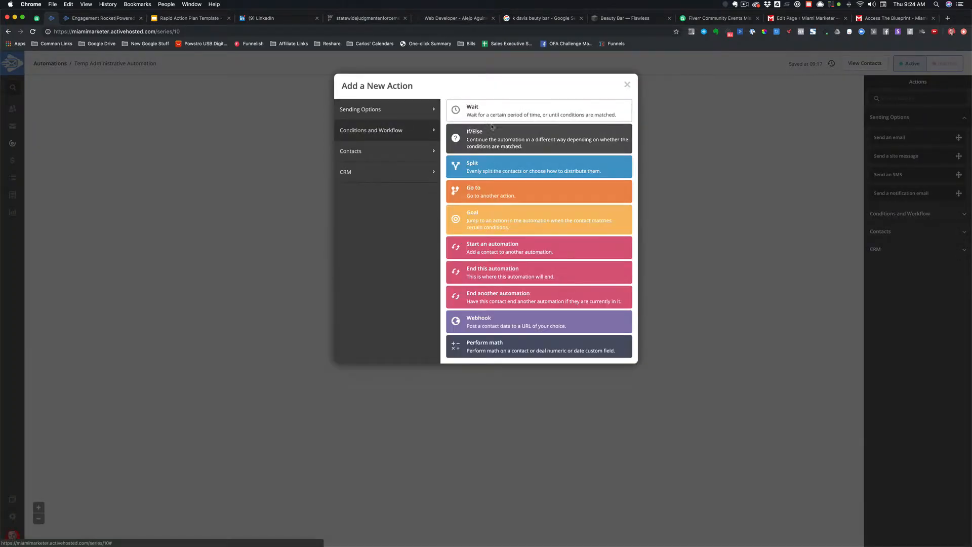
click(471, 166)
click(397, 124)
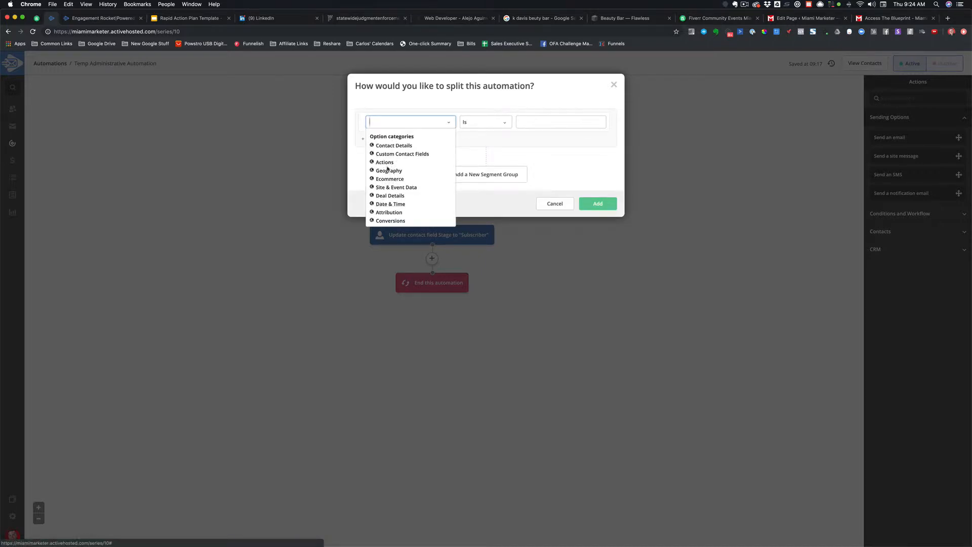
click(385, 162)
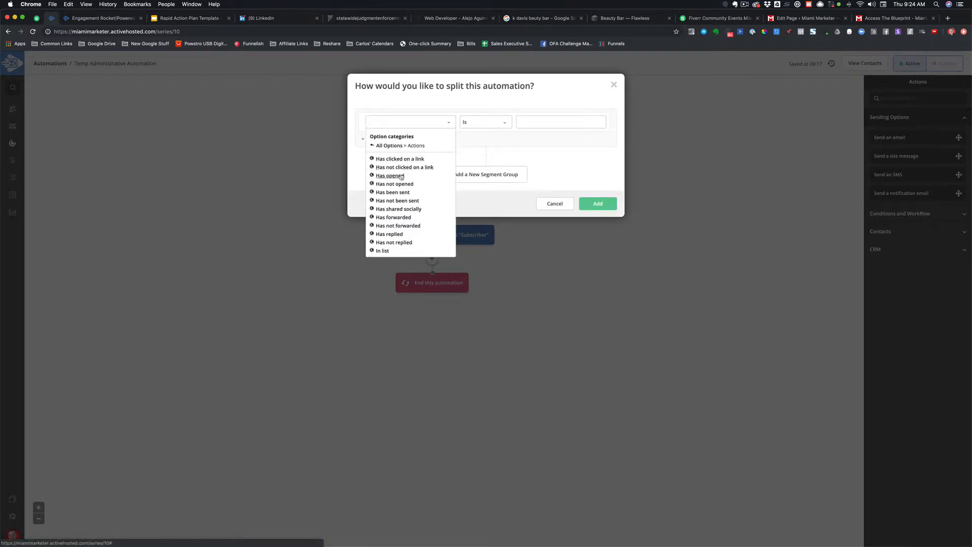
click(390, 146)
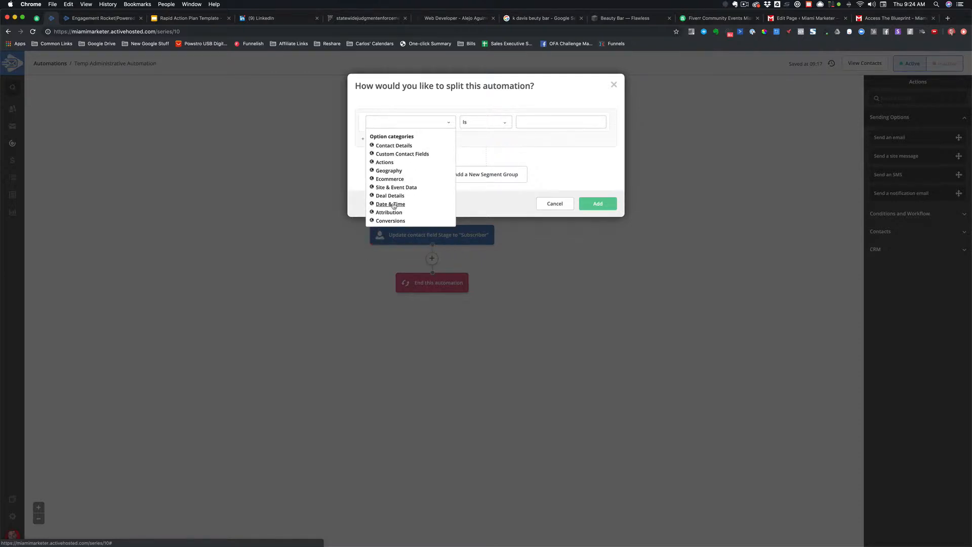
click(400, 190)
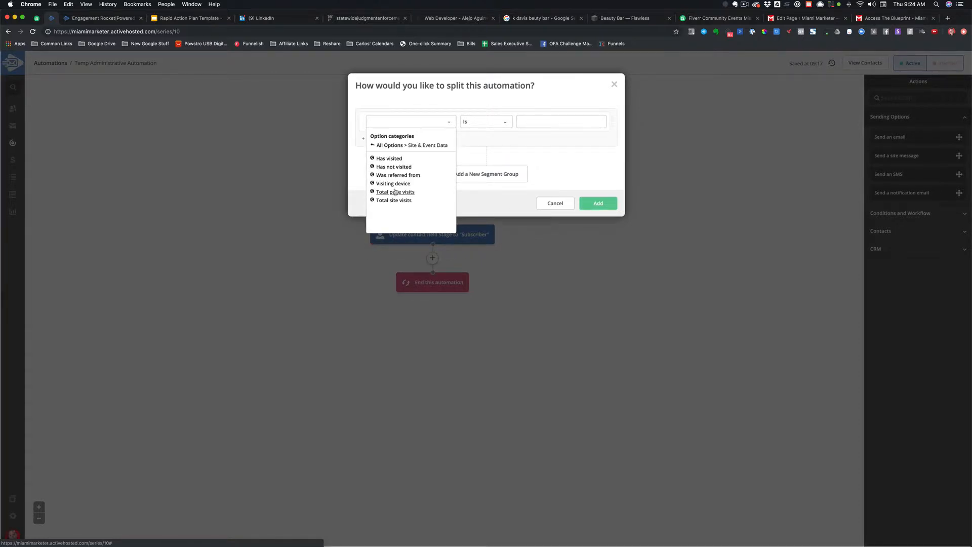
click(393, 160)
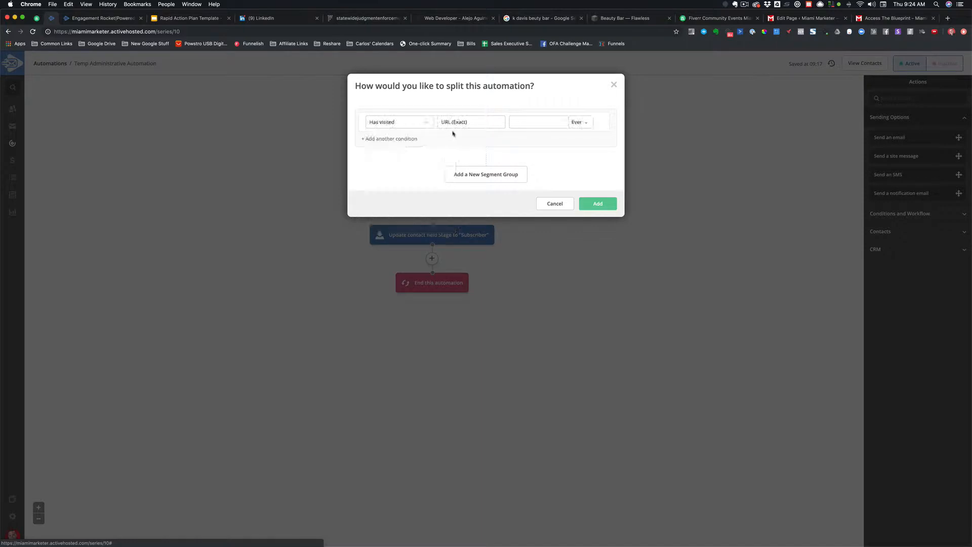
Set the visit condition to Domain (Contains) "miamimarketer.com" and add it to the automation
click(470, 122)
click(466, 143)
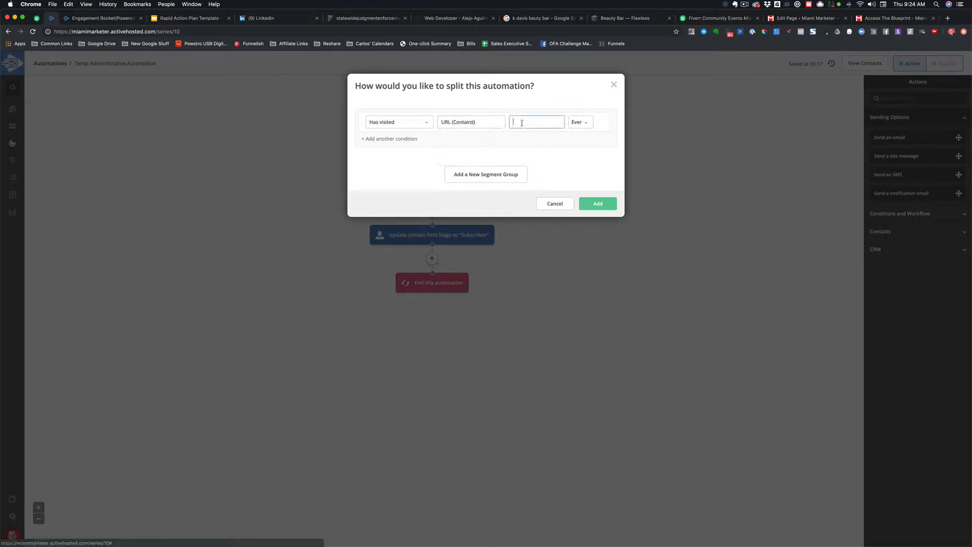
click(473, 122)
click(463, 160)
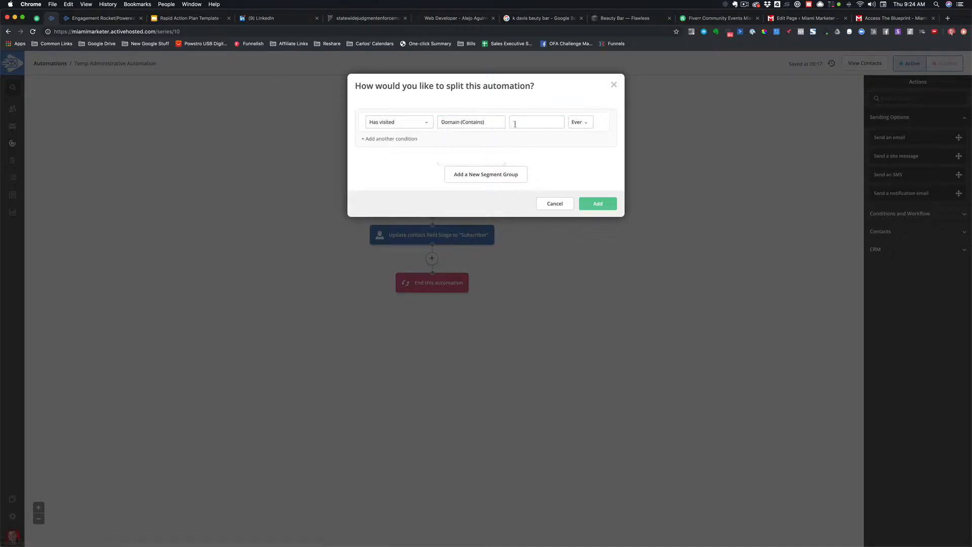
click(514, 122)
text(miamimarketer.com)
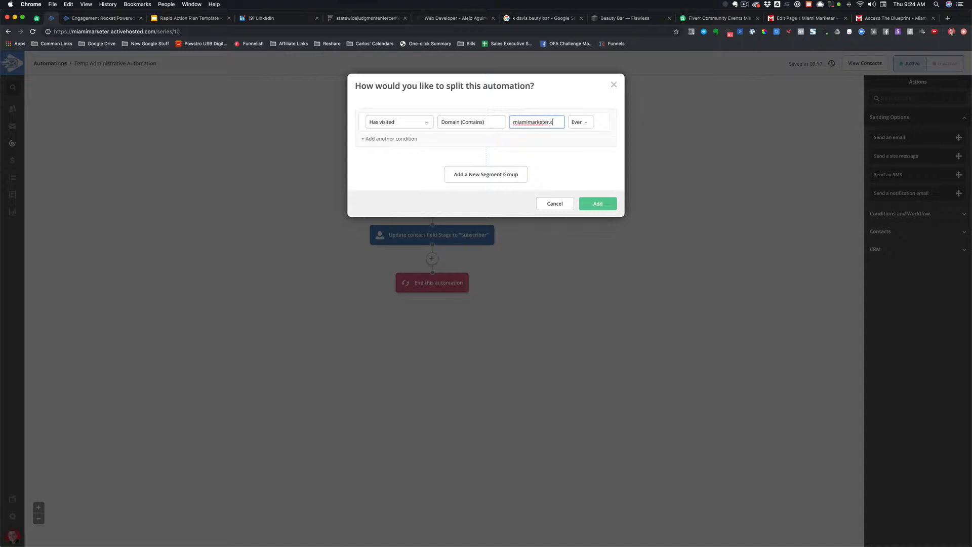
click(599, 205)
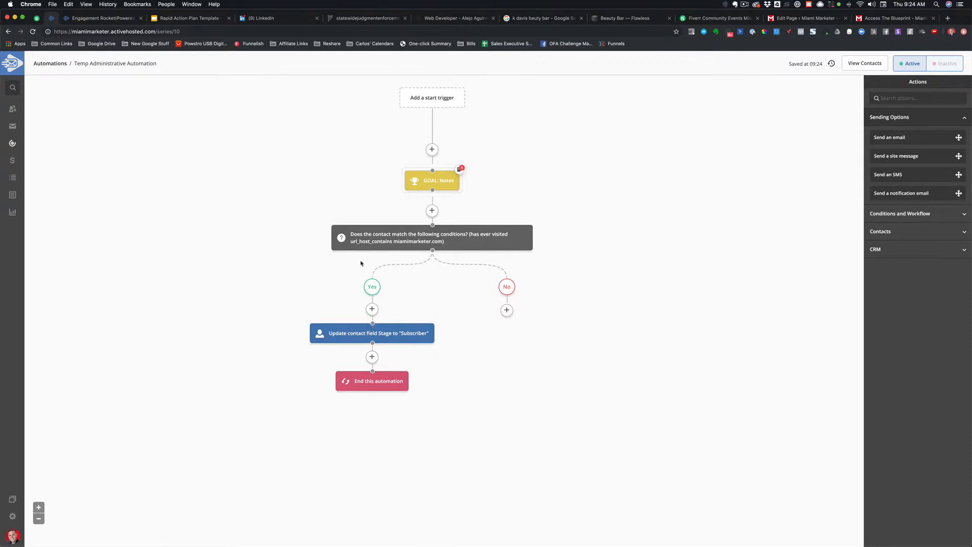
Delete the action in the Yes branch that updates the contact field Stage to "Subscriber"
click(386, 335)
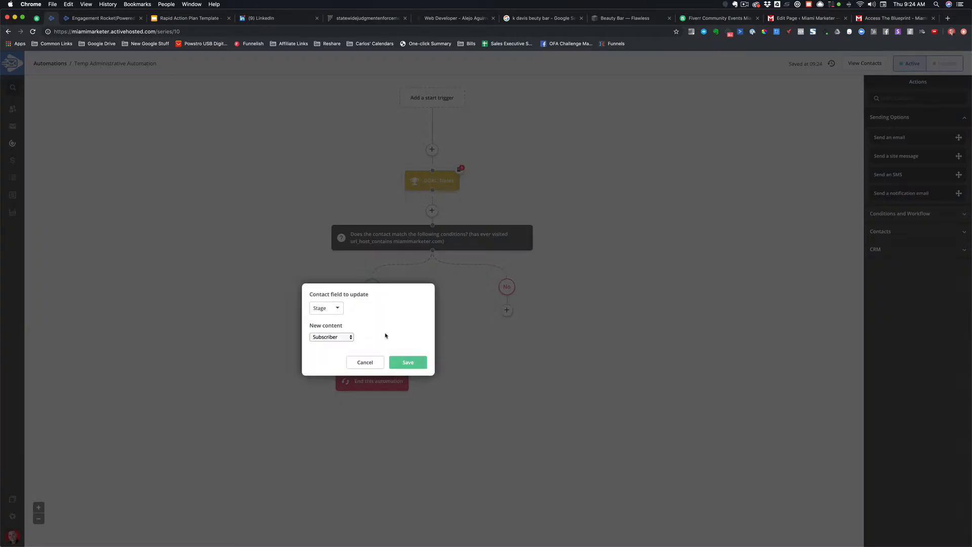
click(366, 362)
click(427, 313)
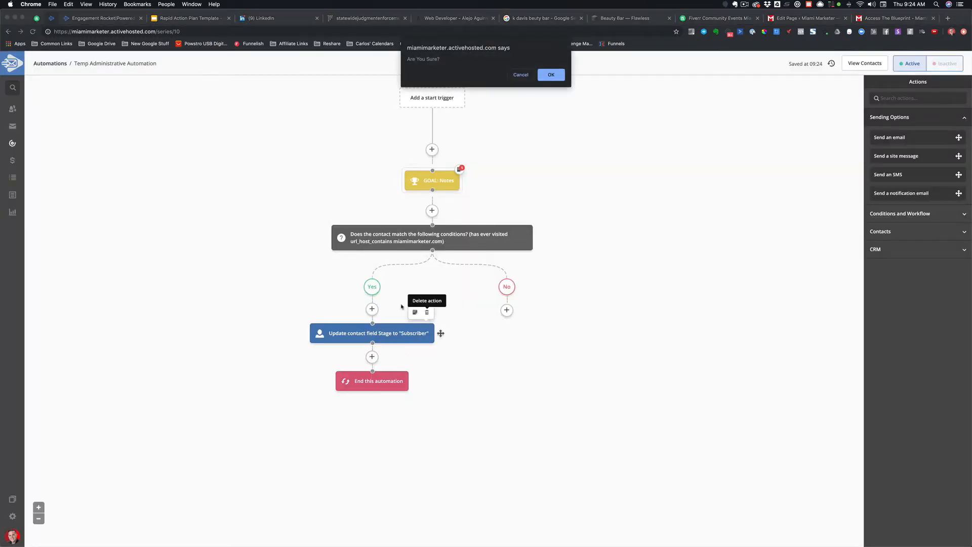
key(Return)
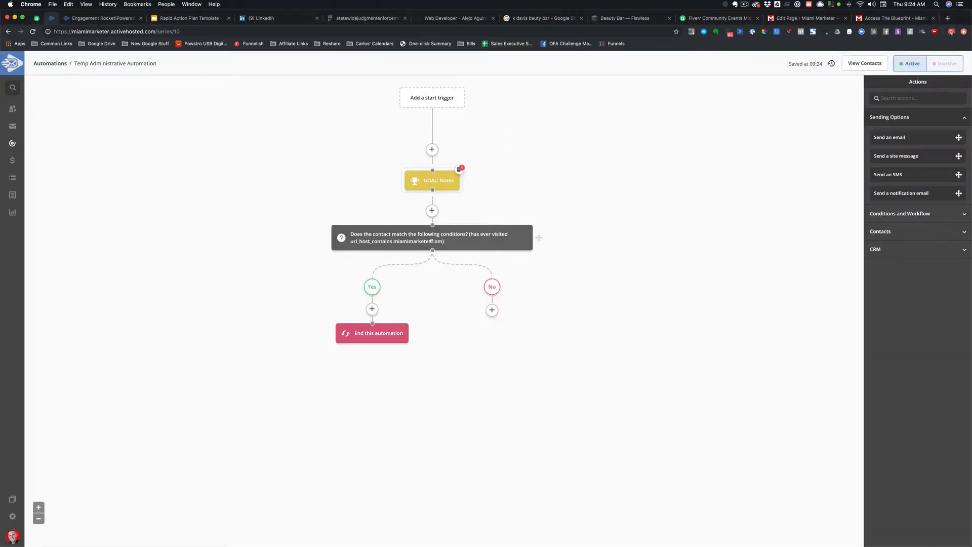
Add an Update a stage action to the Yes branch that moves the deal to Prospecting Pipeline (Prospect To Lead), stage Engaged
click(372, 309)
click(397, 175)
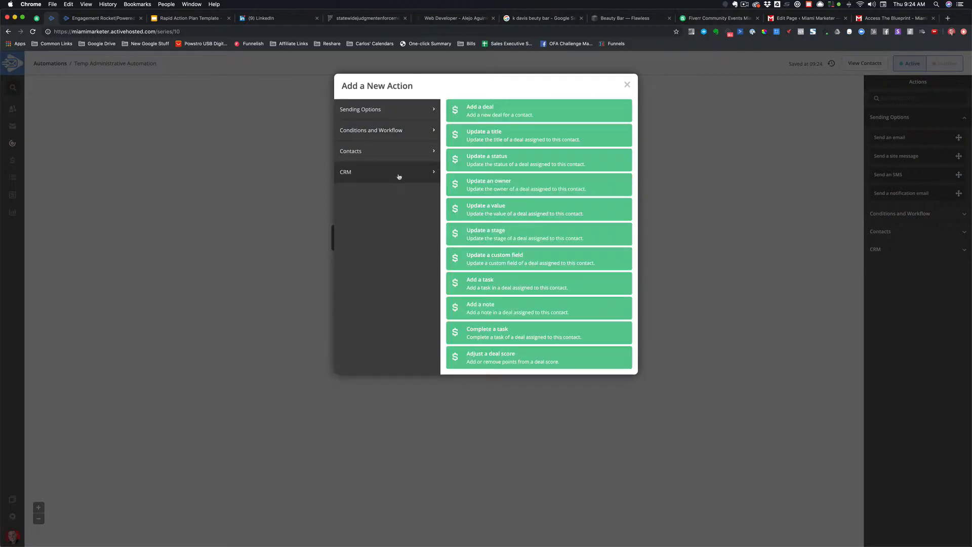
click(497, 239)
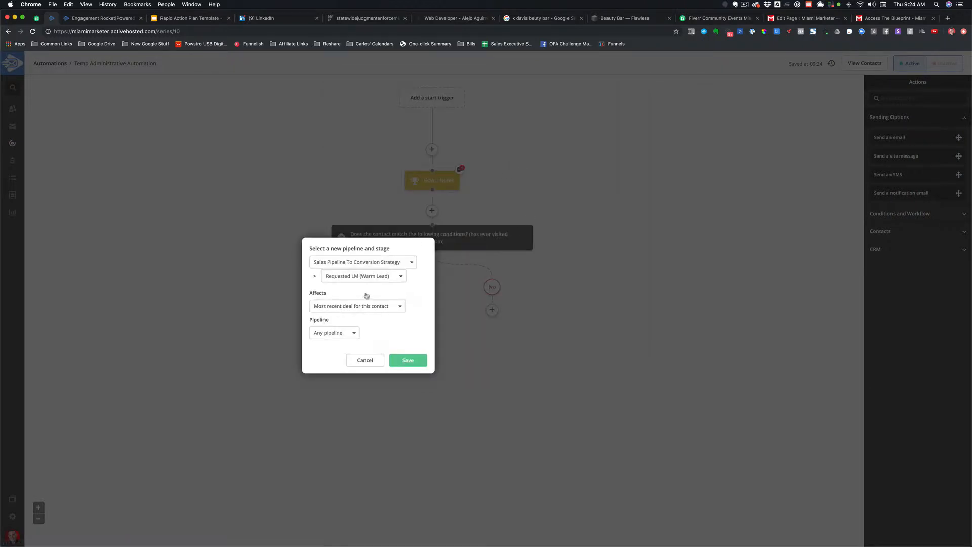
click(358, 262)
click(336, 293)
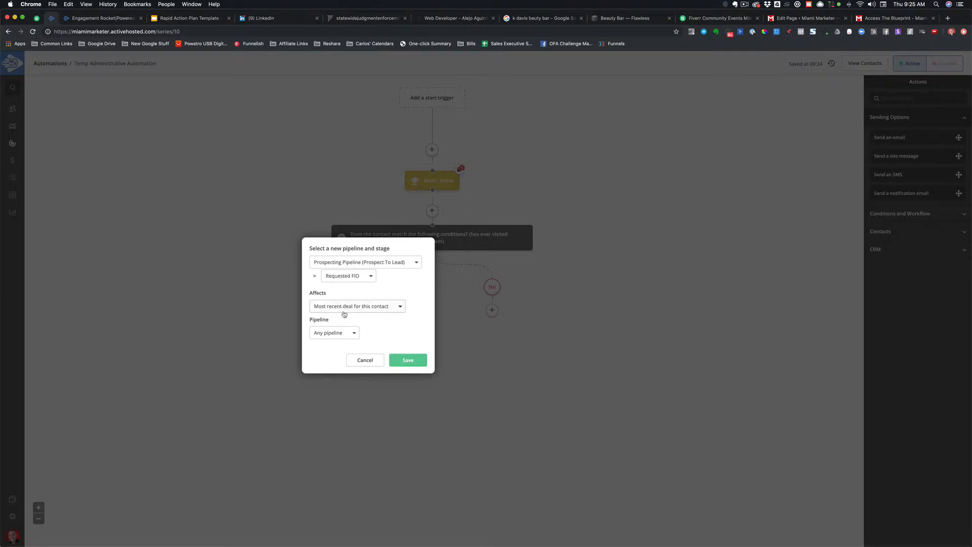
click(348, 275)
click(350, 304)
click(408, 360)
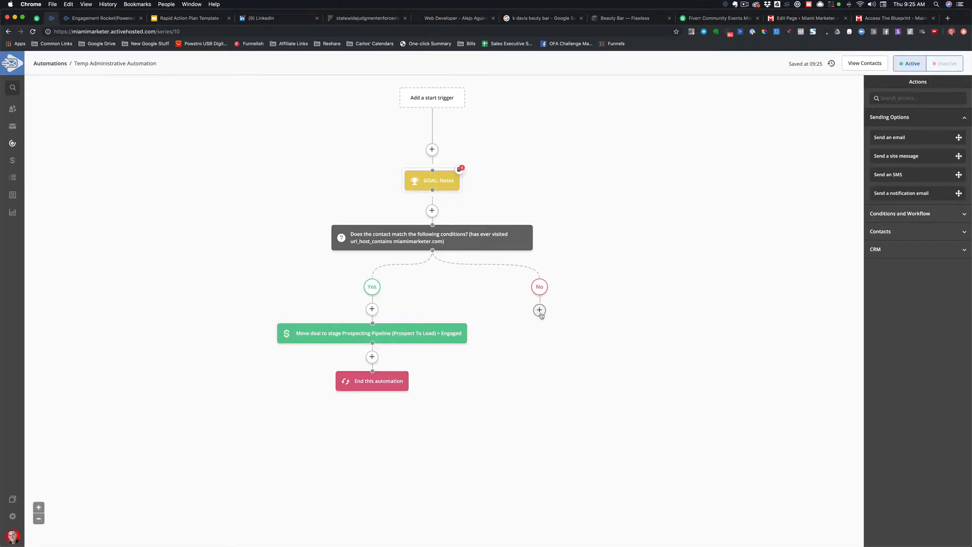
click(539, 310)
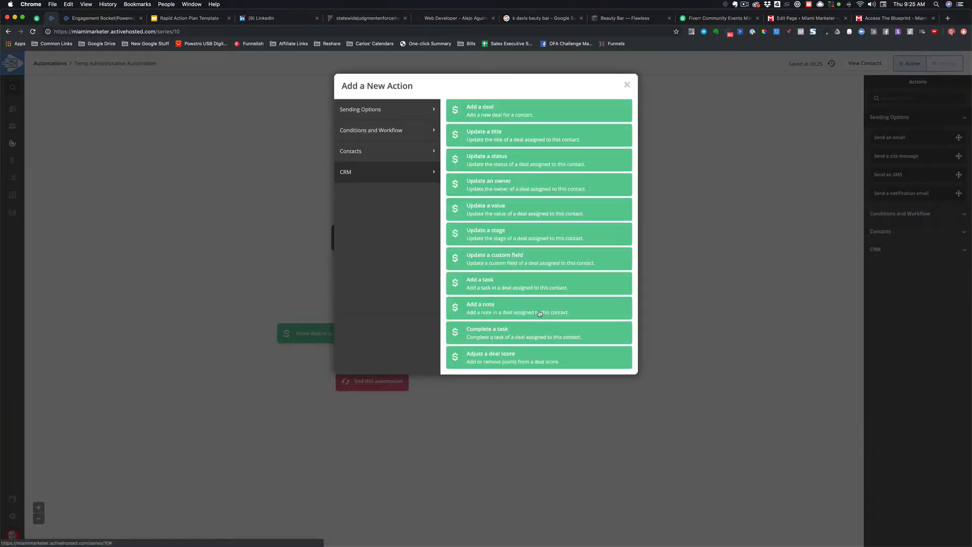
click(627, 86)
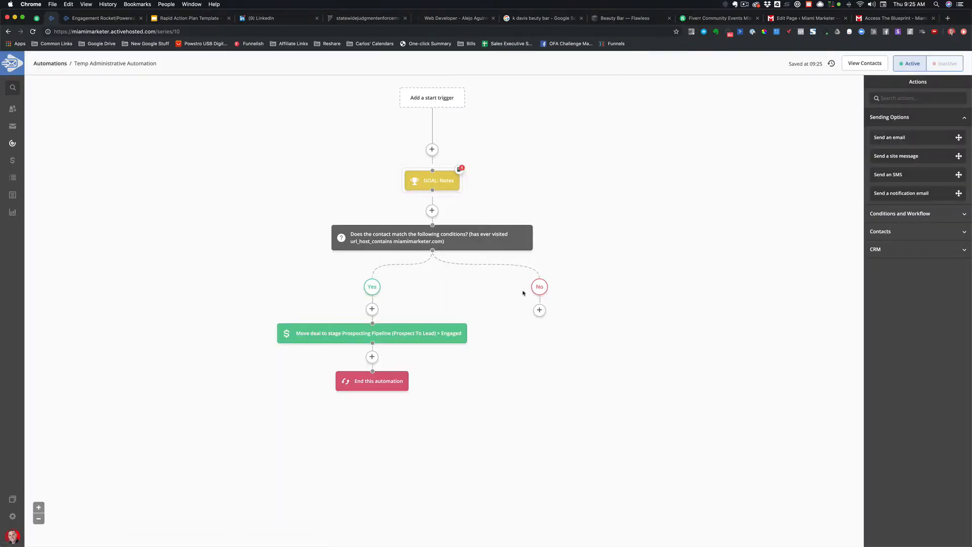
click(372, 358)
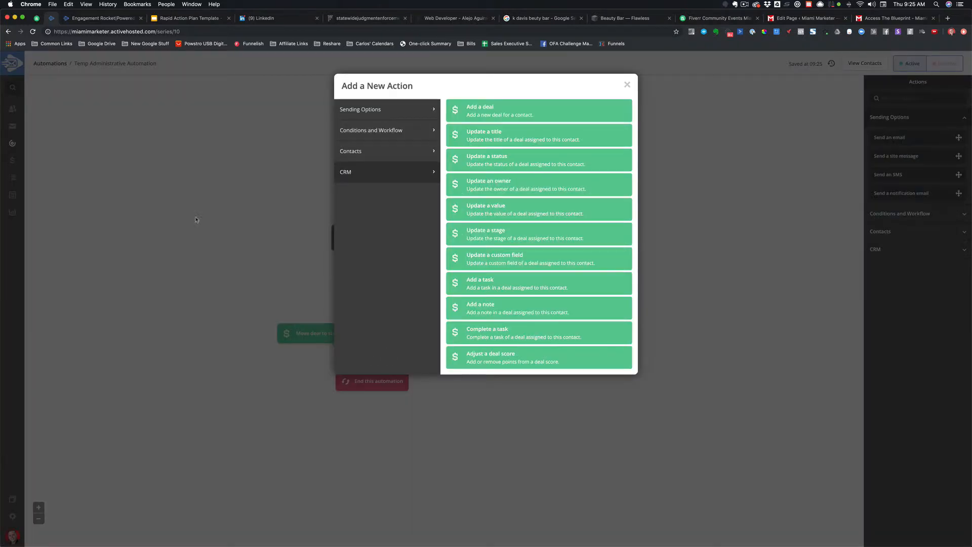
click(197, 218)
Open the account dashboard in a new browser tab and view the rules of the Engagement Scoring contact score
super+click(8, 67)
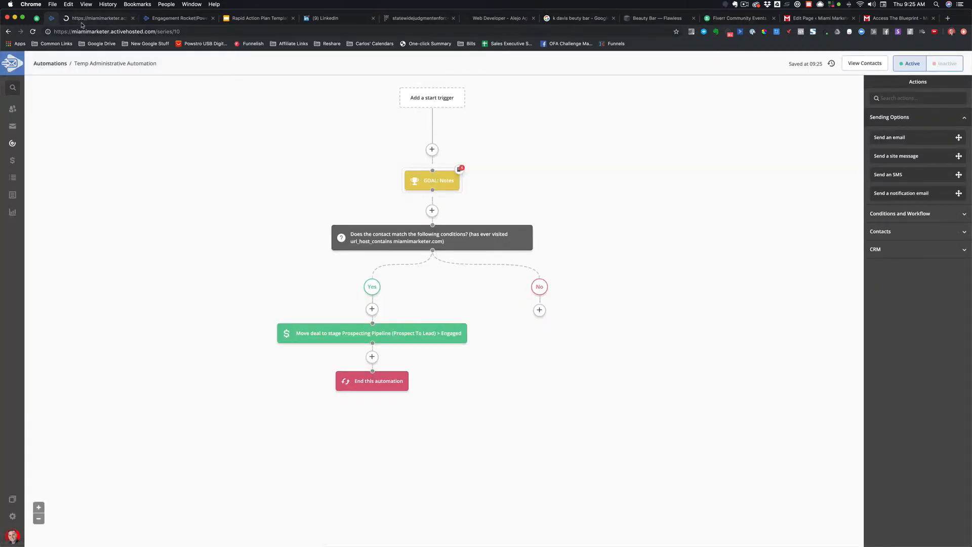
click(83, 23)
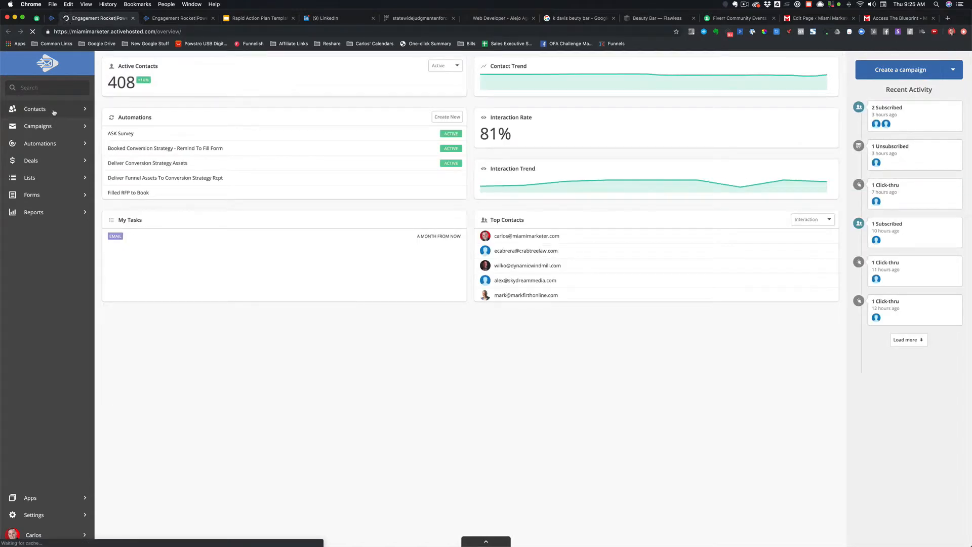
click(54, 110)
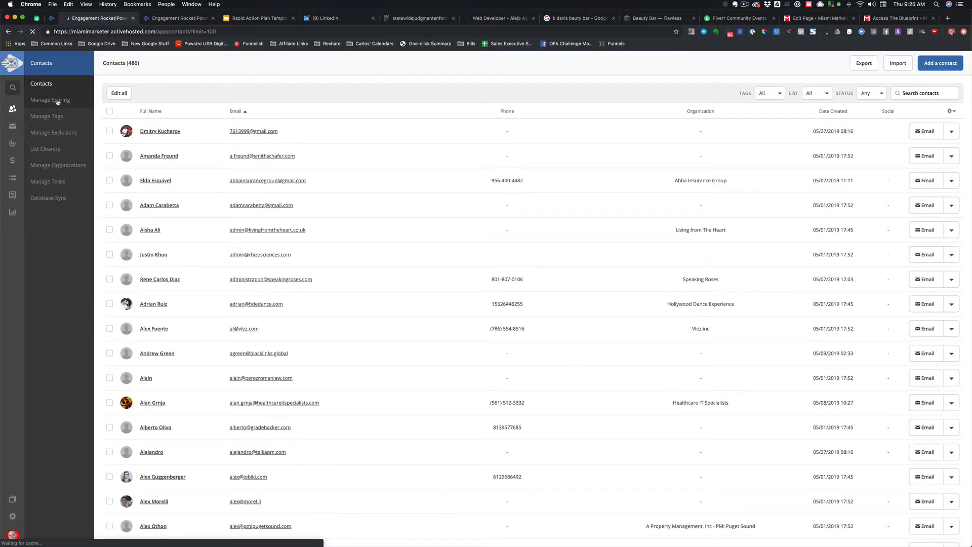
click(58, 101)
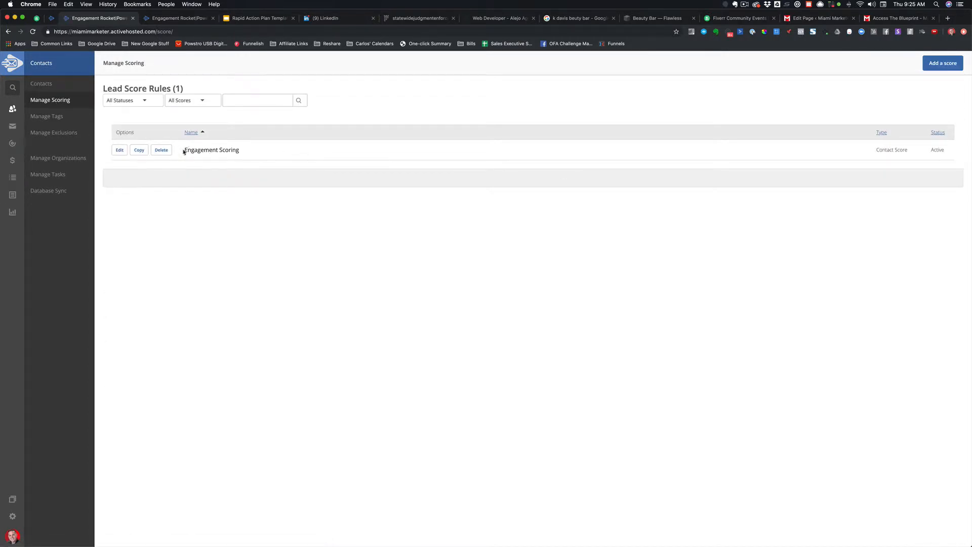
click(120, 151)
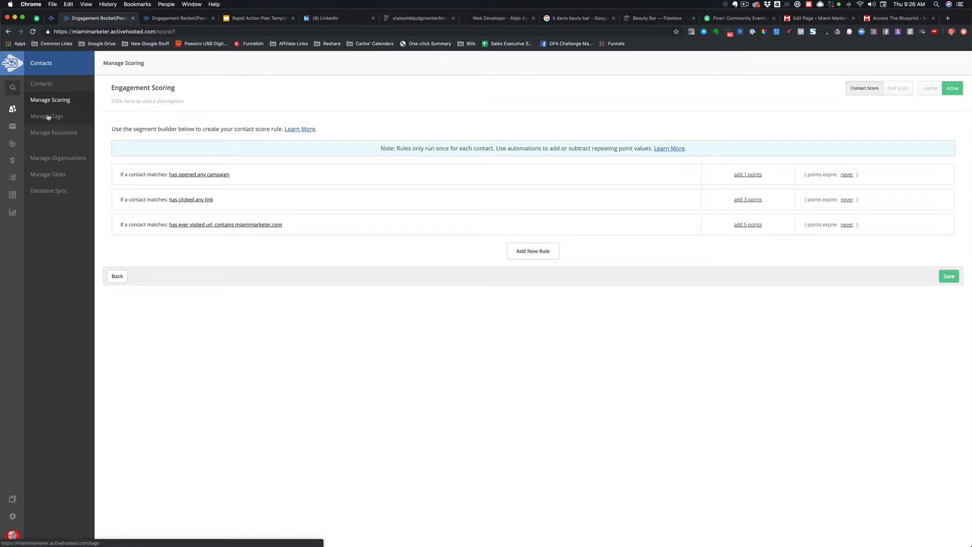
click(51, 19)
click(88, 21)
click(51, 19)
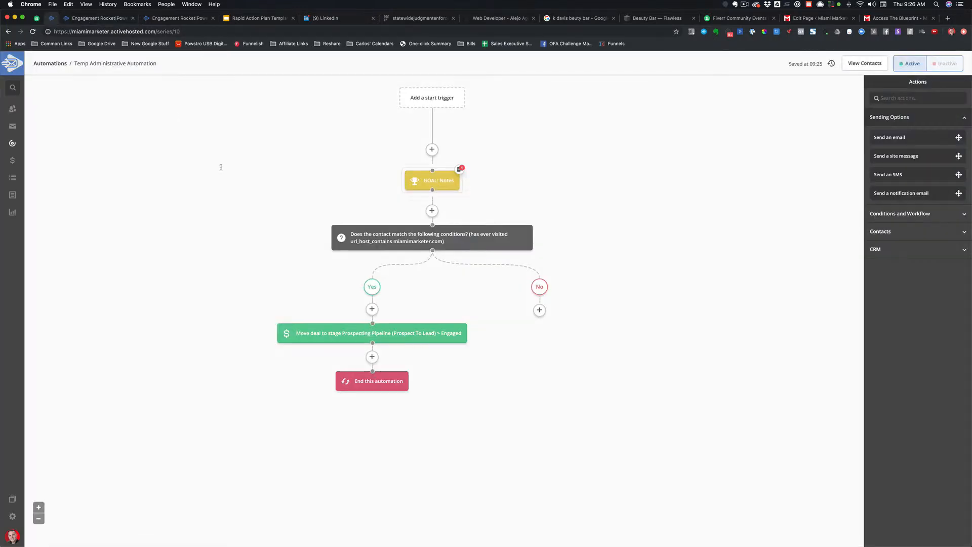
click(540, 314)
click(465, 444)
Add a stage named "Unengaged" to the Prospecting Pipeline and place it between Requested FIO and Engaged
click(183, 19)
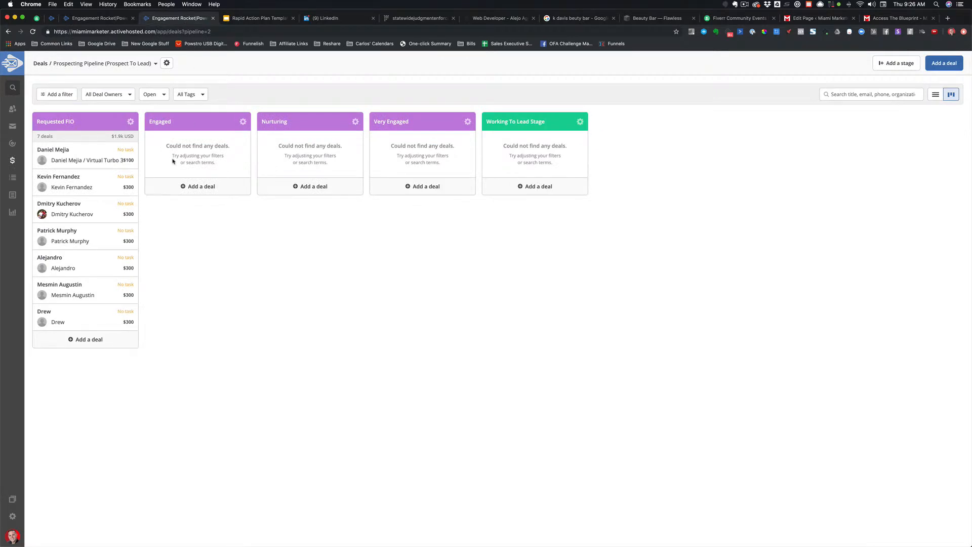
click(897, 64)
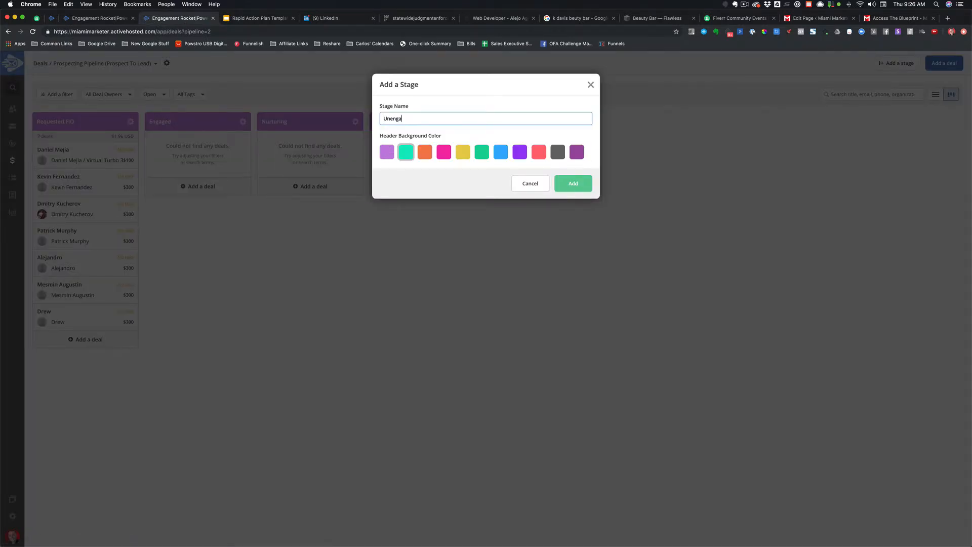
click(575, 188)
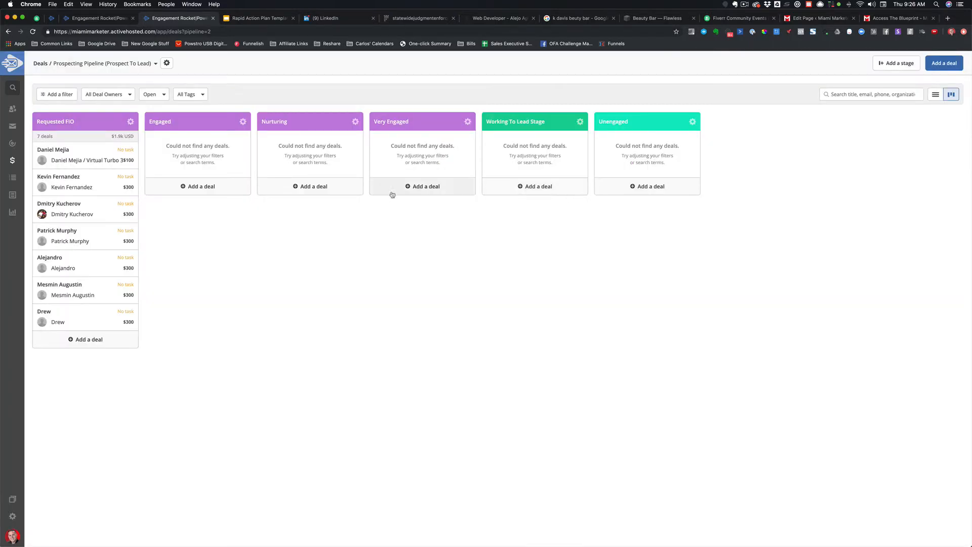
drag(622, 122, 199, 143)
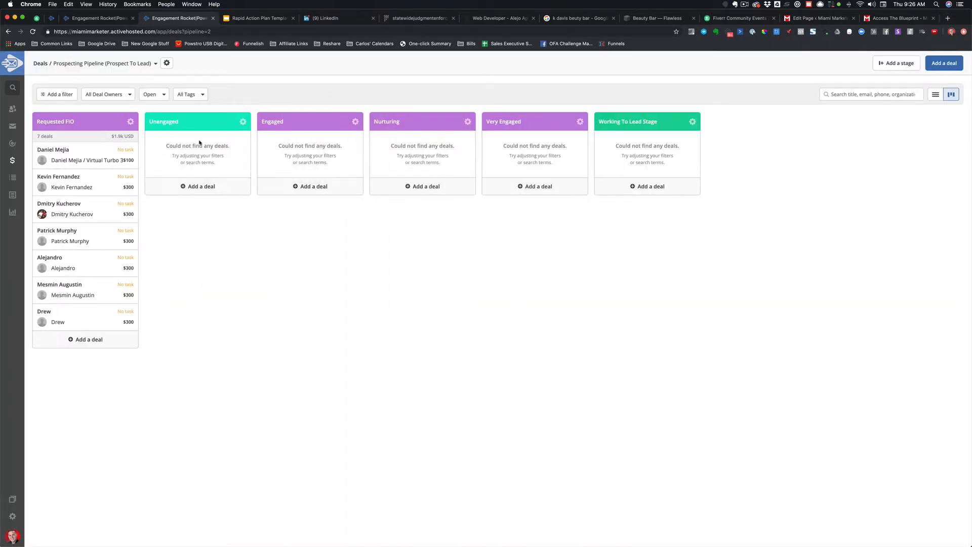
Set the Unengaged stage's width to 260 px and its header color to violet, and save the stage options
click(242, 122)
click(253, 143)
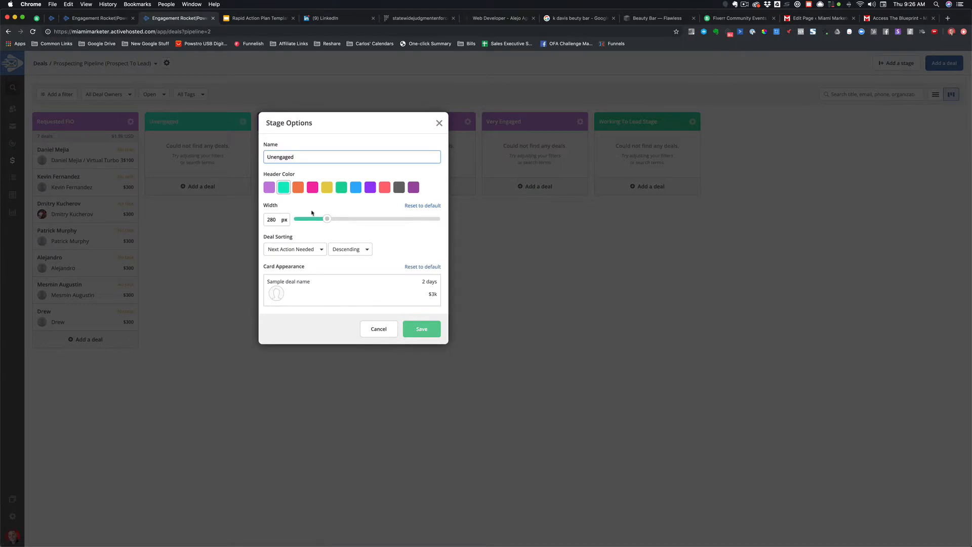
drag(328, 220, 287, 220)
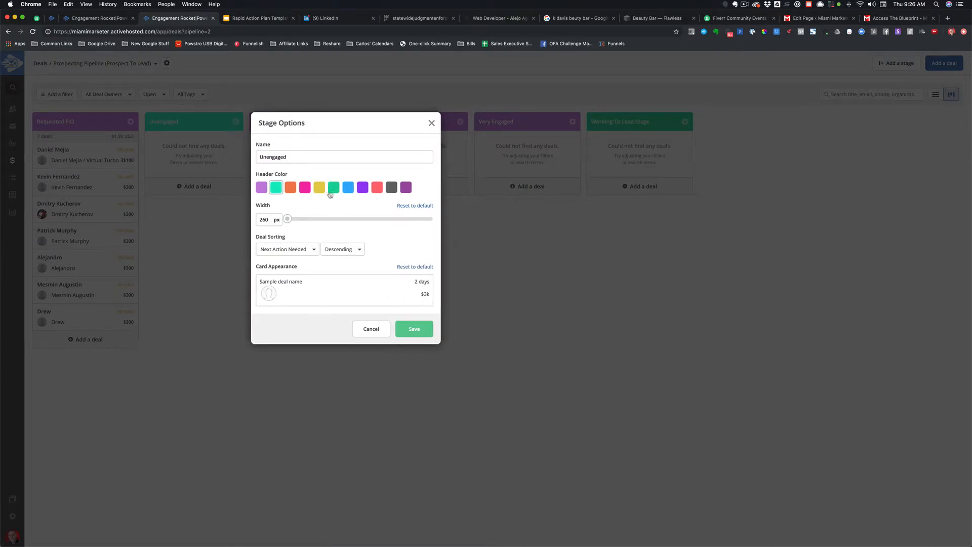
click(363, 188)
click(408, 329)
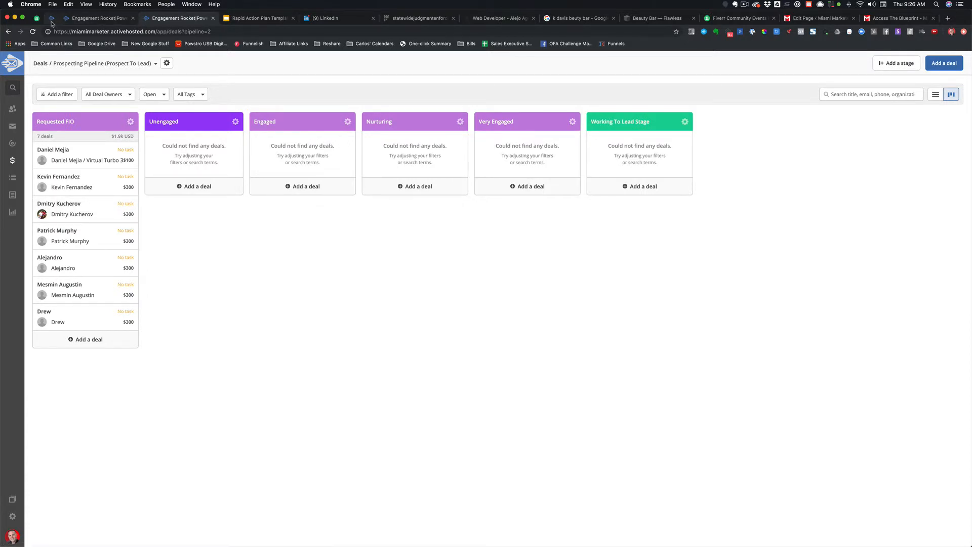
click(74, 19)
click(539, 309)
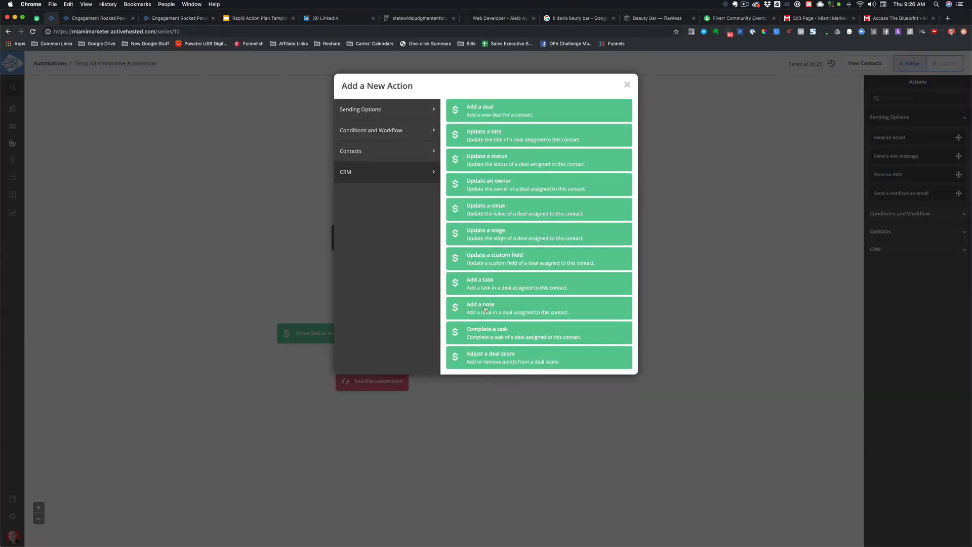
click(496, 232)
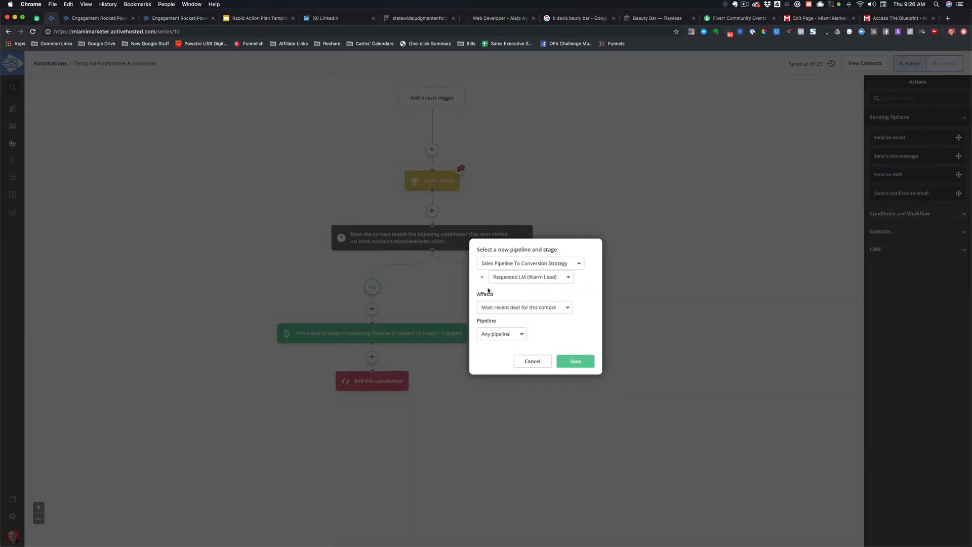
click(522, 264)
click(505, 294)
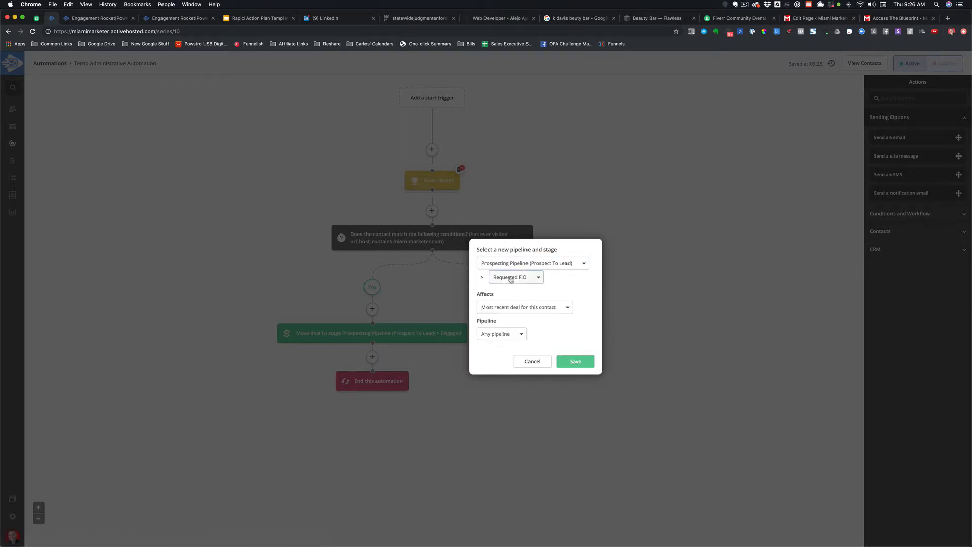
click(514, 278)
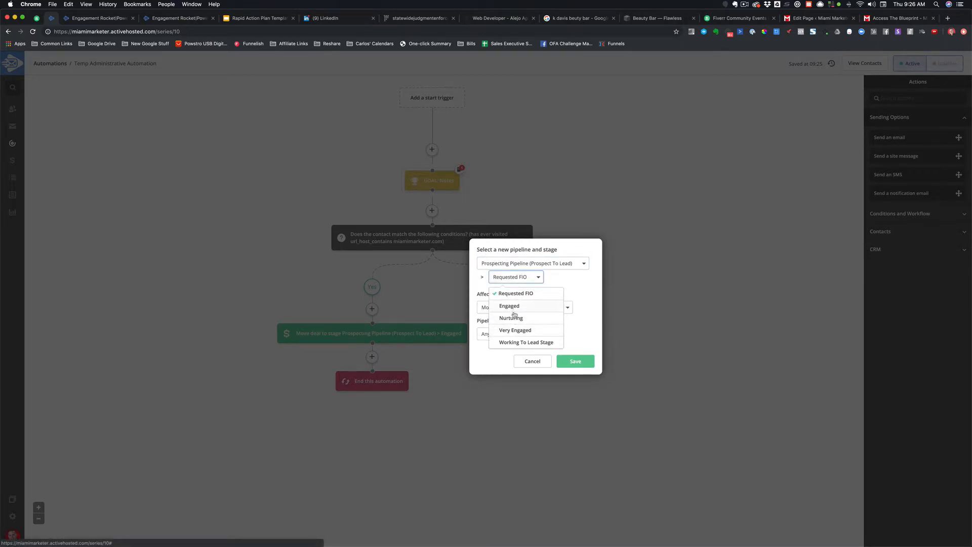
click(532, 362)
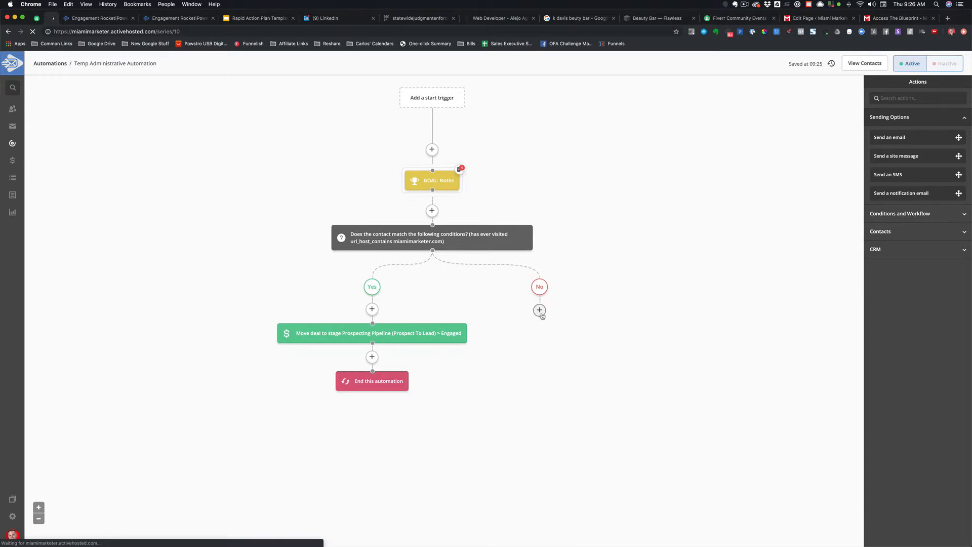
click(539, 310)
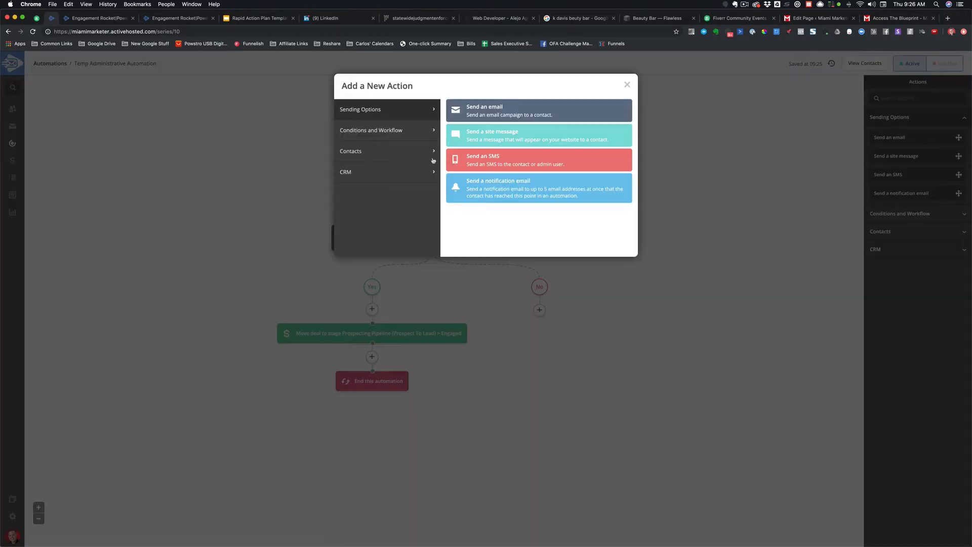
key(Escape)
click(539, 310)
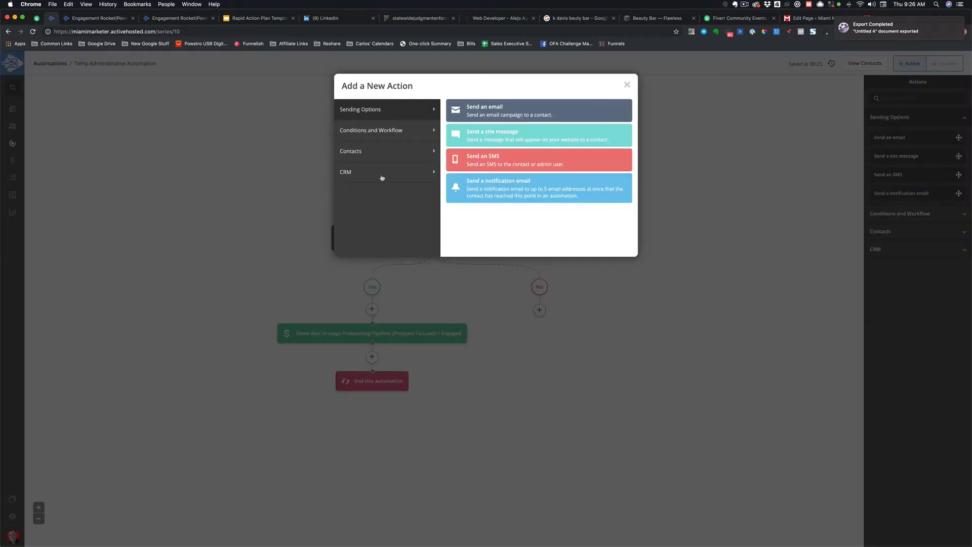
click(383, 180)
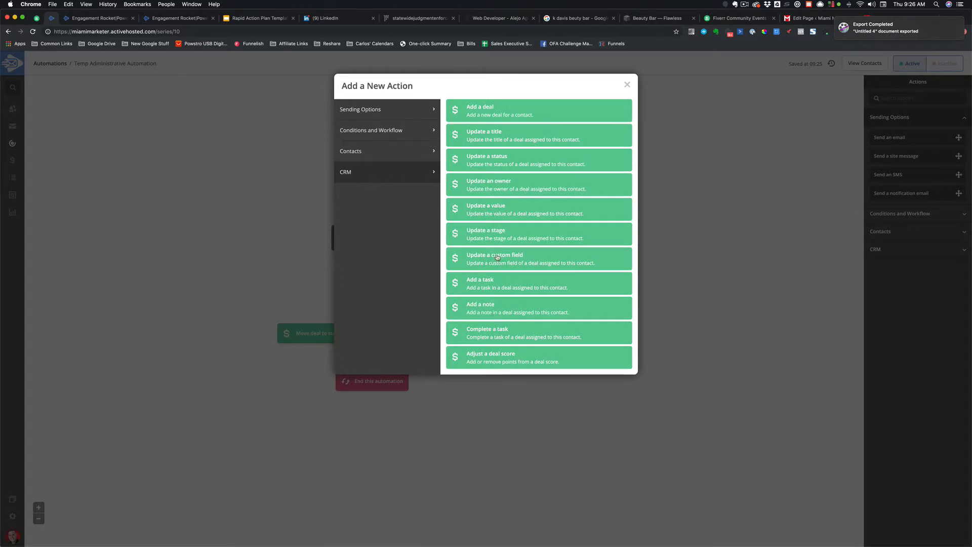
click(499, 239)
click(518, 265)
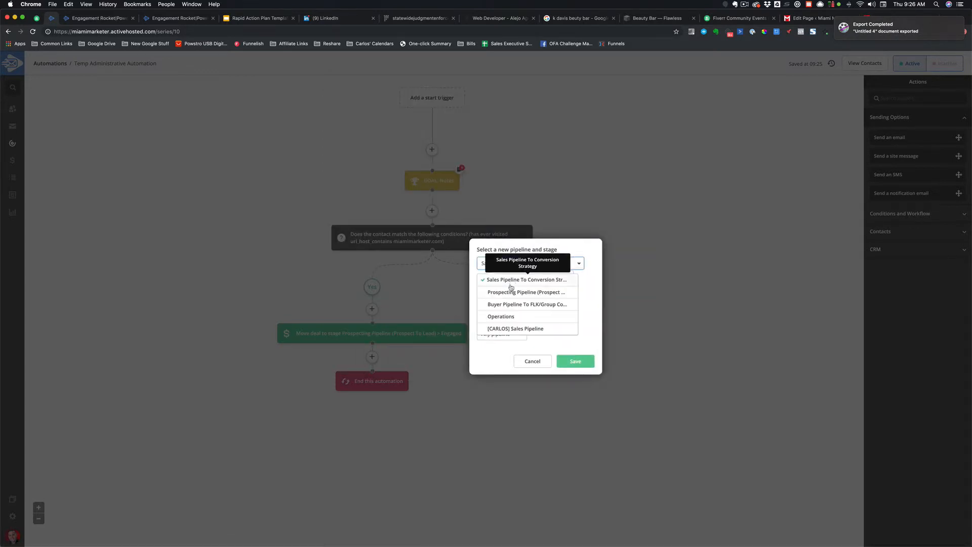
click(495, 289)
click(521, 278)
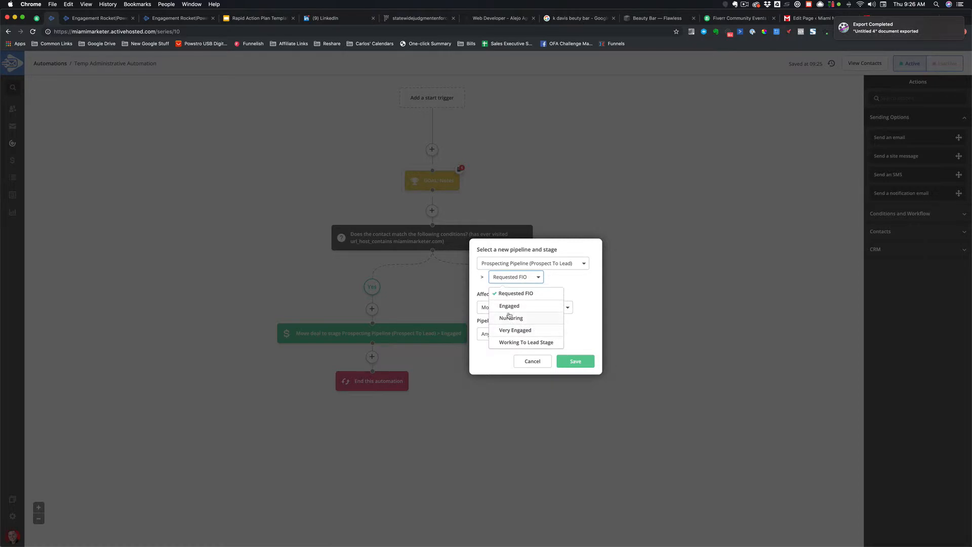
click(581, 338)
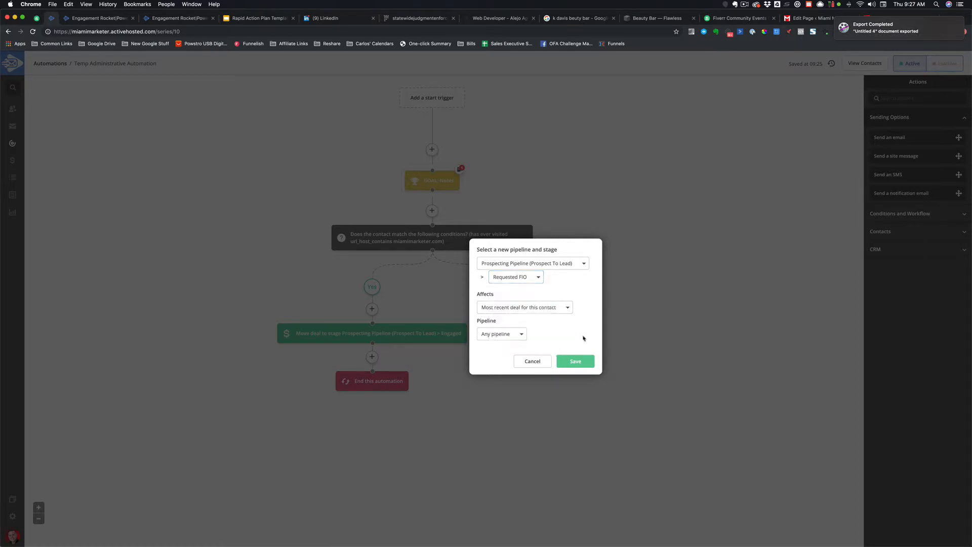
click(537, 360)
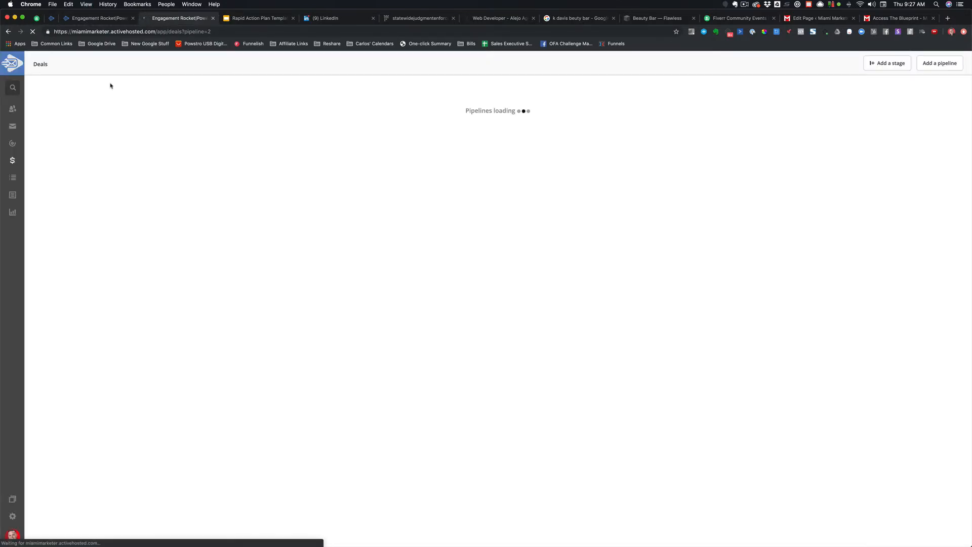
click(98, 17)
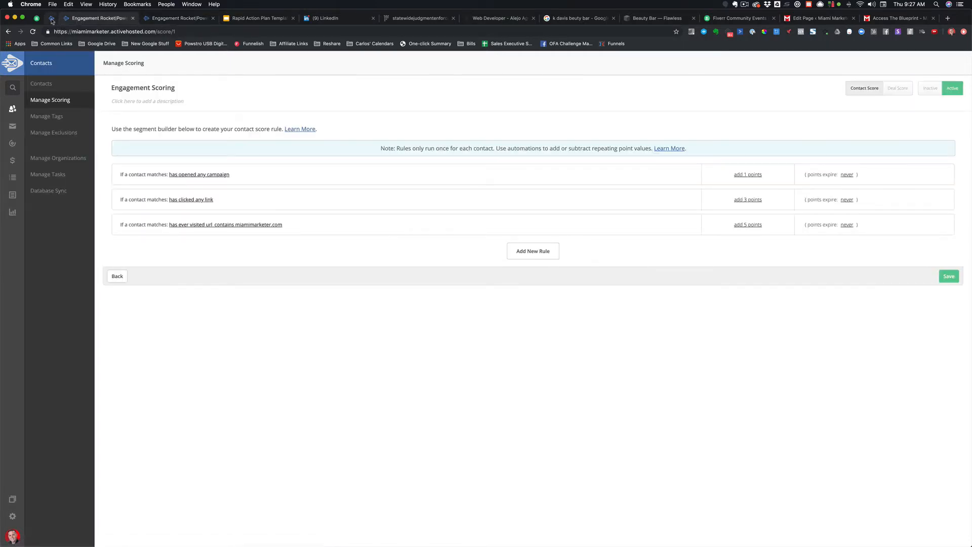
click(537, 311)
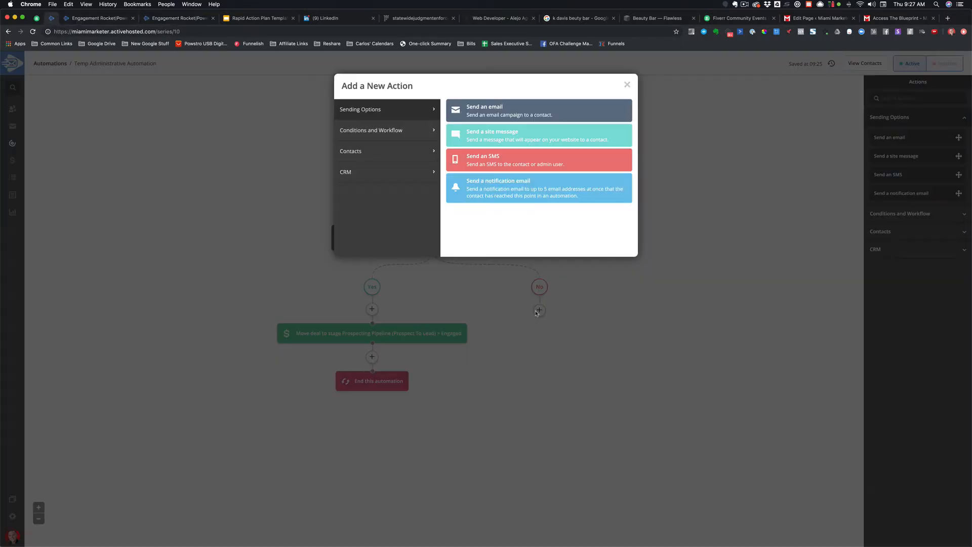
click(375, 178)
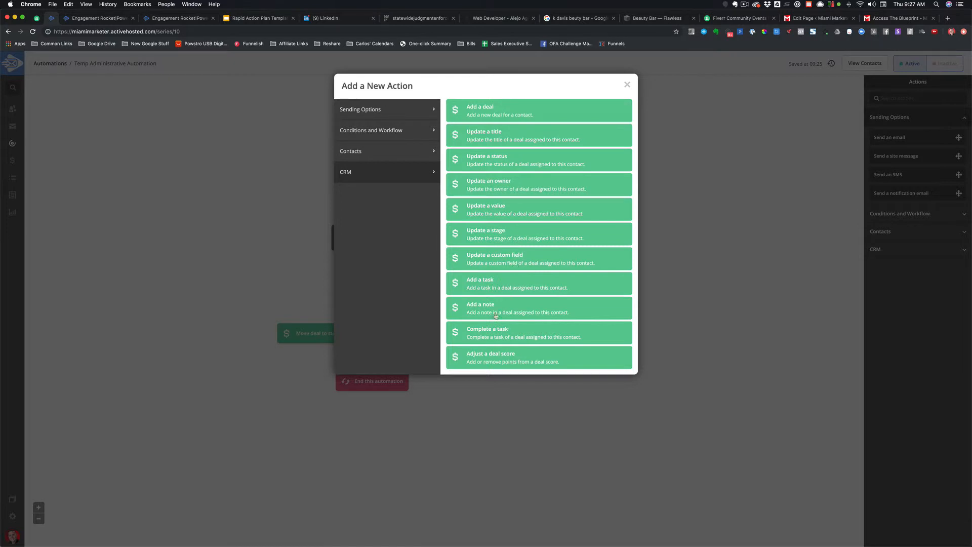
click(505, 242)
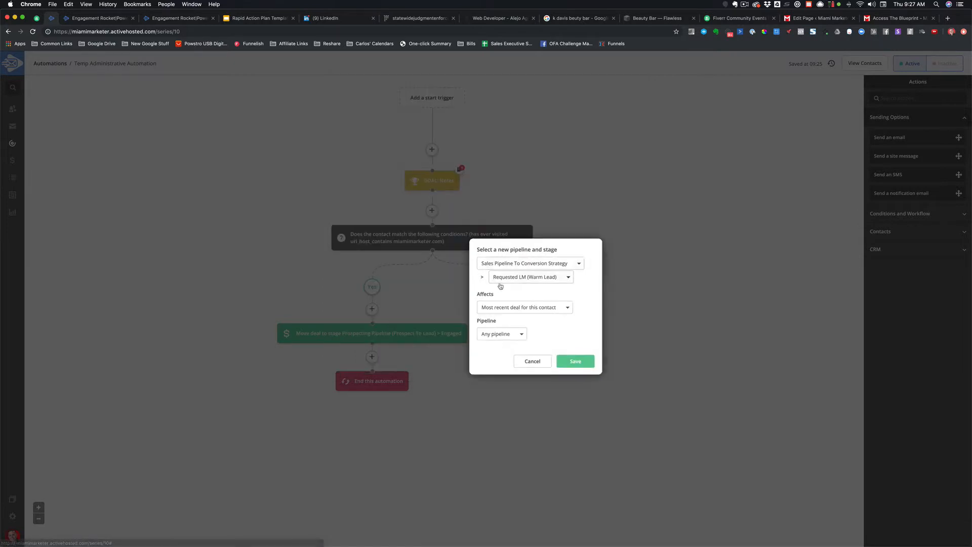
click(521, 263)
click(527, 271)
click(524, 279)
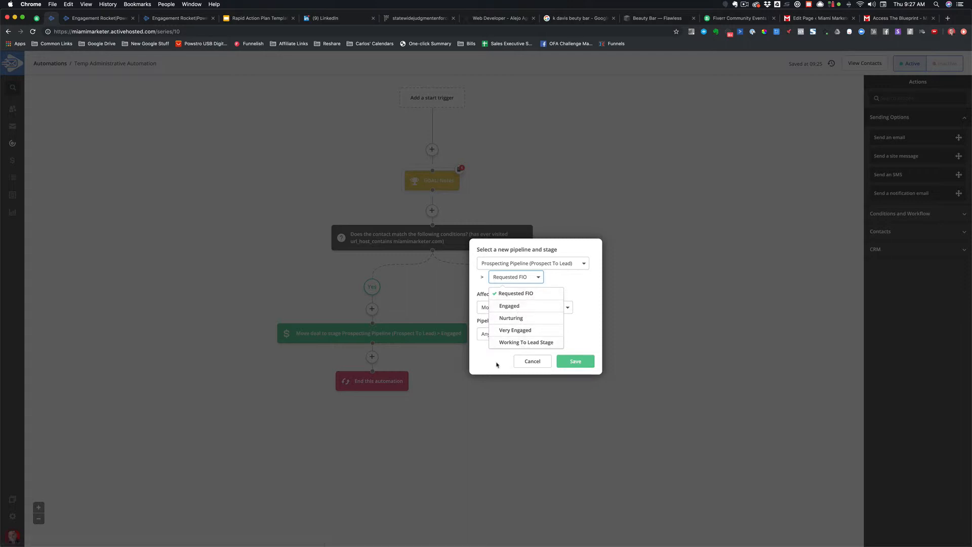
click(523, 365)
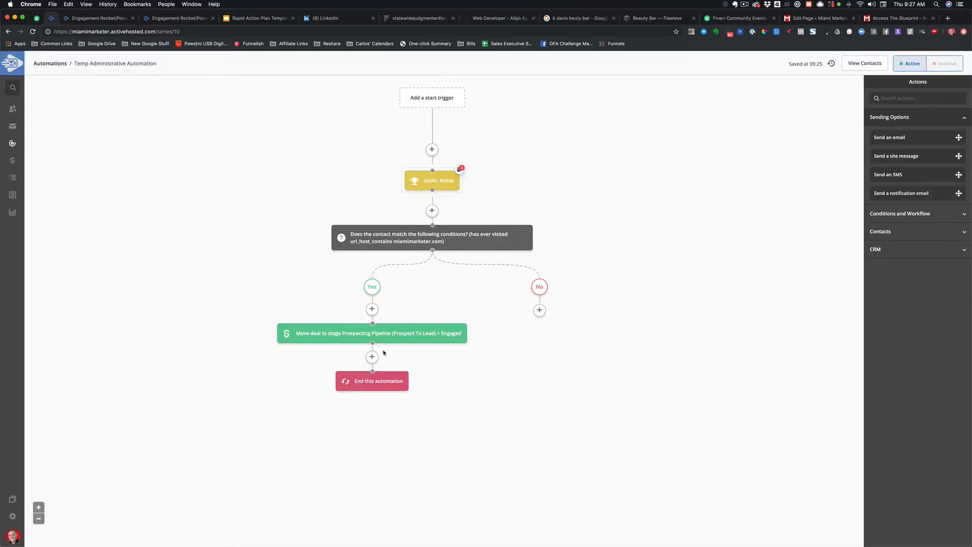
Add a Wait action of 1 year to the No branch of the automation
click(539, 309)
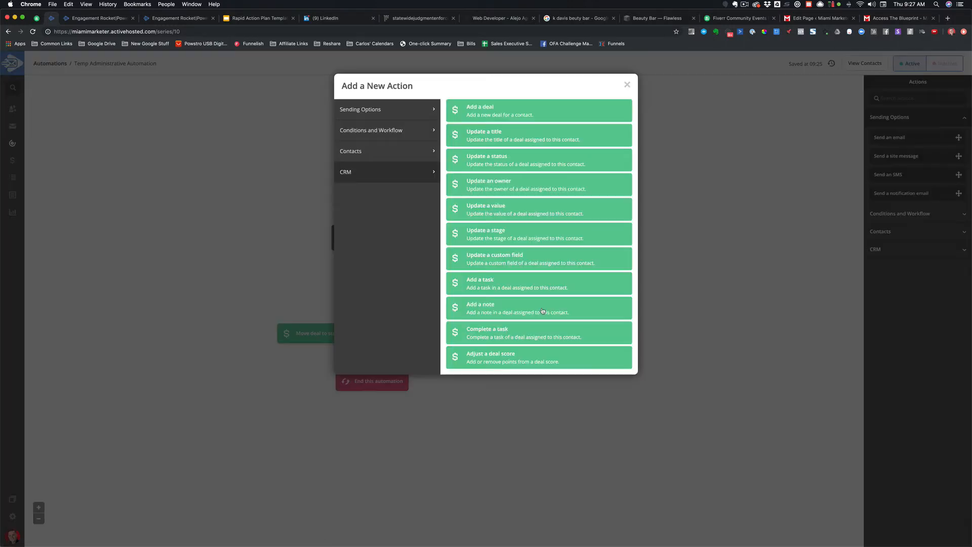
click(378, 132)
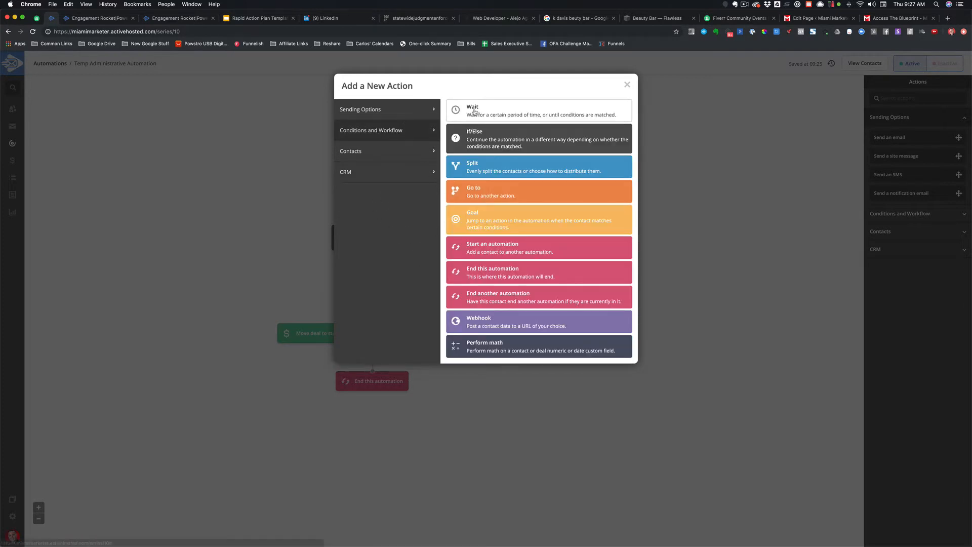
click(506, 110)
click(488, 306)
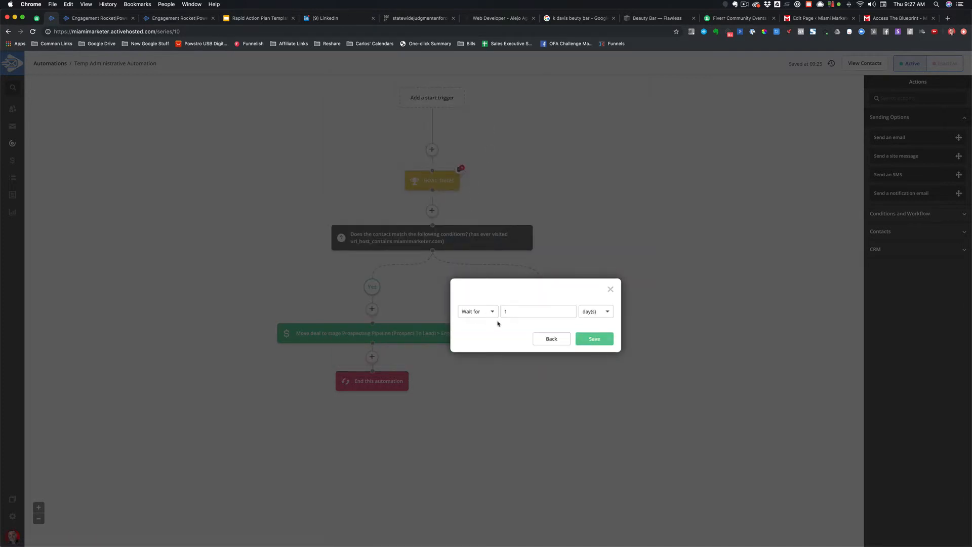
click(598, 313)
click(586, 380)
click(595, 341)
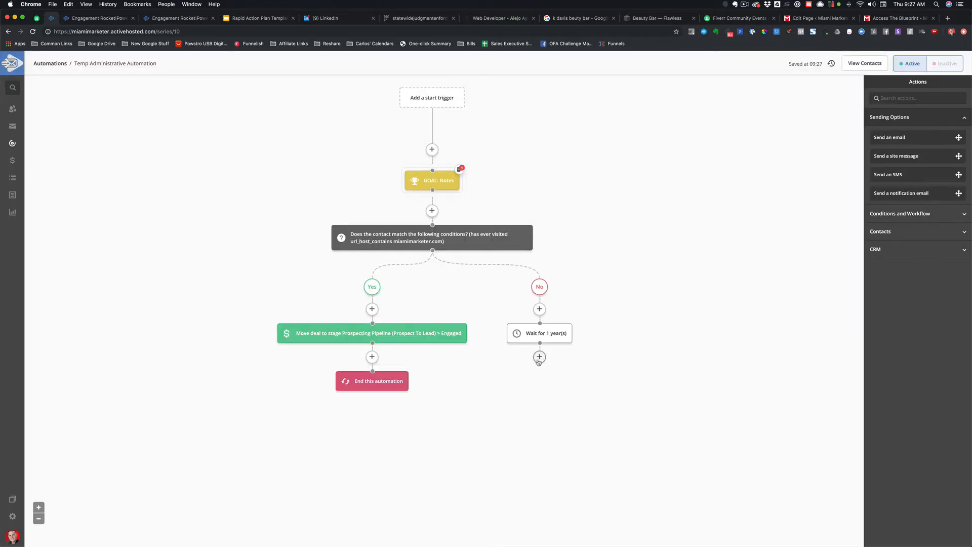
Copy only the End this automation action from the Yes branch to below the wait in the No branch
click(539, 357)
click(537, 272)
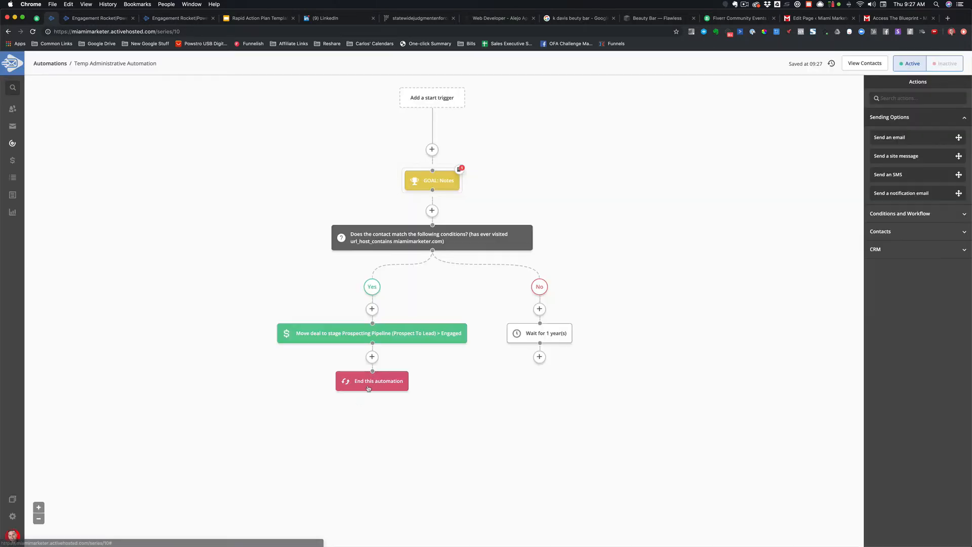
drag(527, 362, 521, 361)
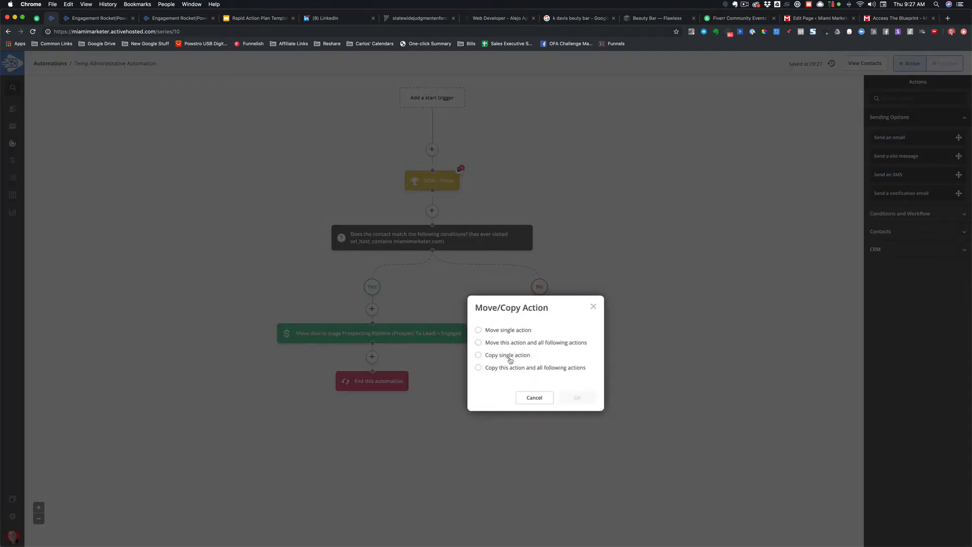
click(478, 354)
click(566, 440)
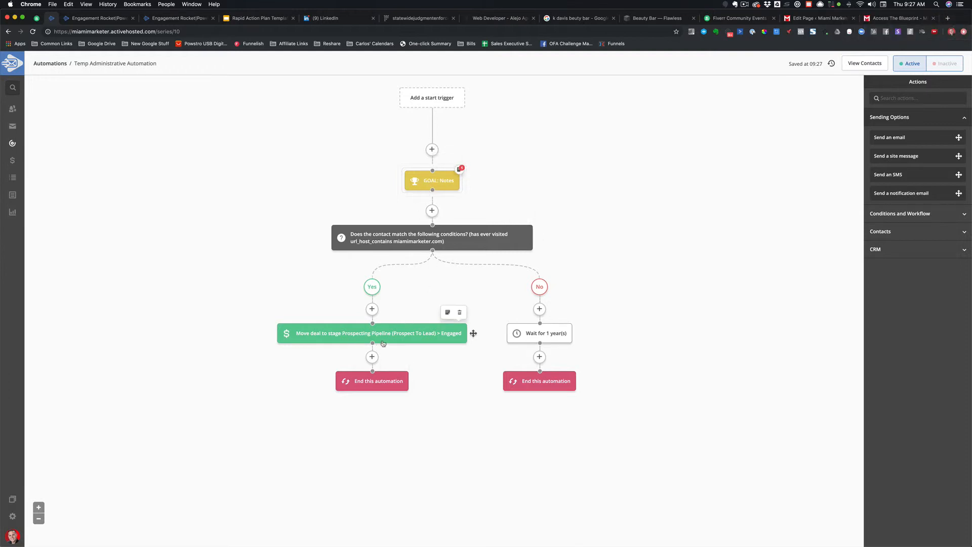
Start an If/Else action below the move to the Engaged stage, with Engagement Scoring from Contact Details as its condition
click(372, 357)
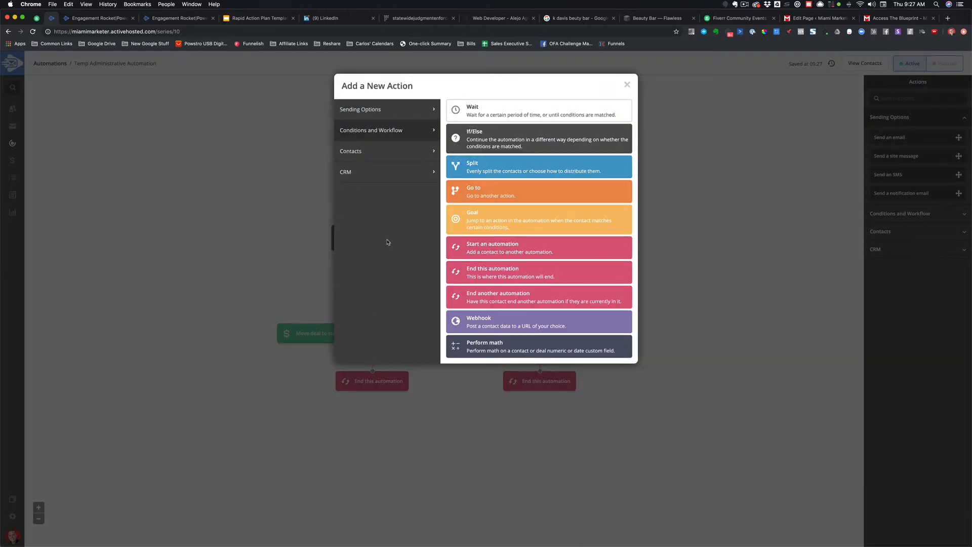
click(509, 144)
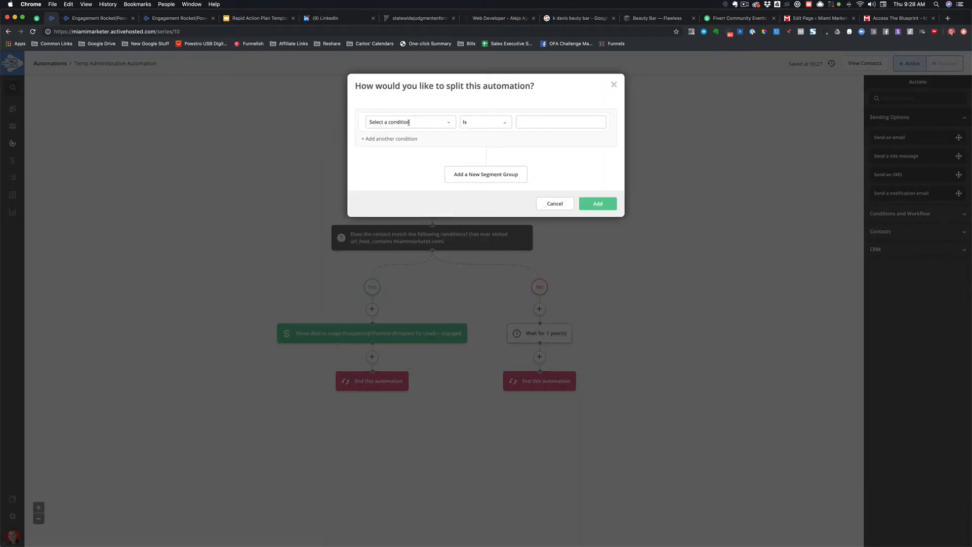
click(408, 122)
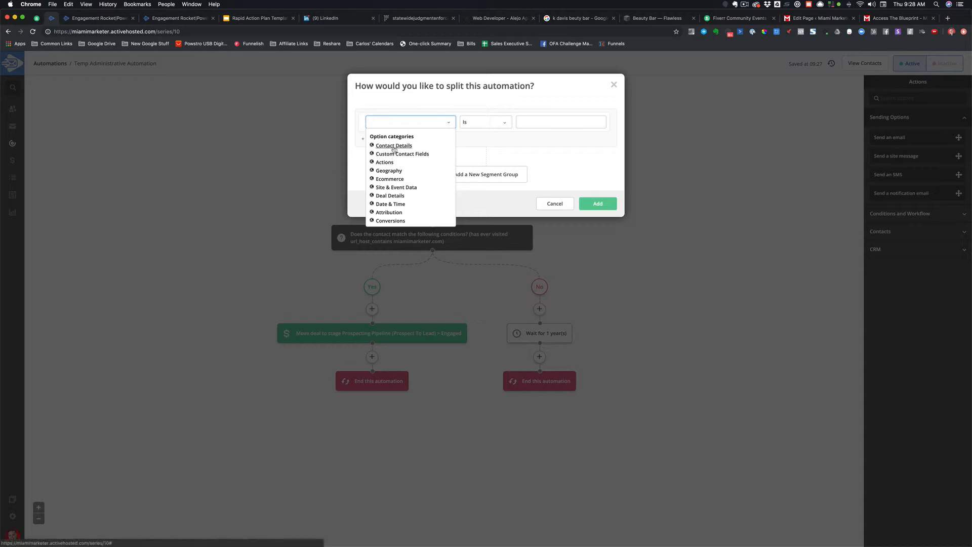
click(393, 146)
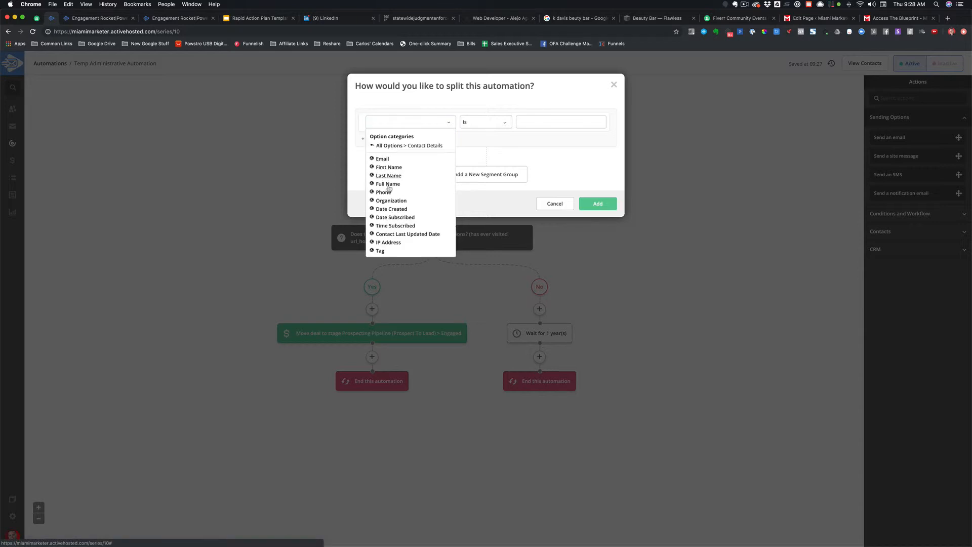
click(390, 146)
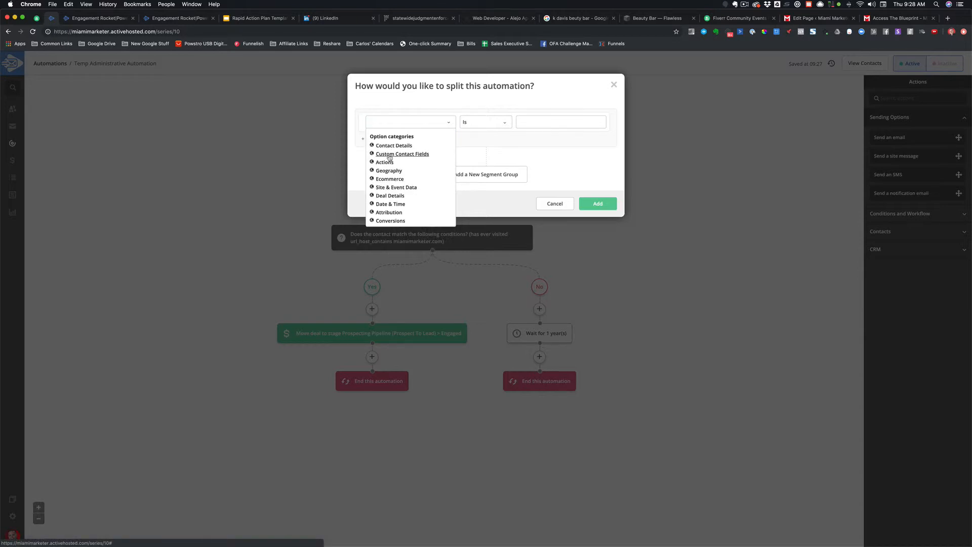
click(388, 196)
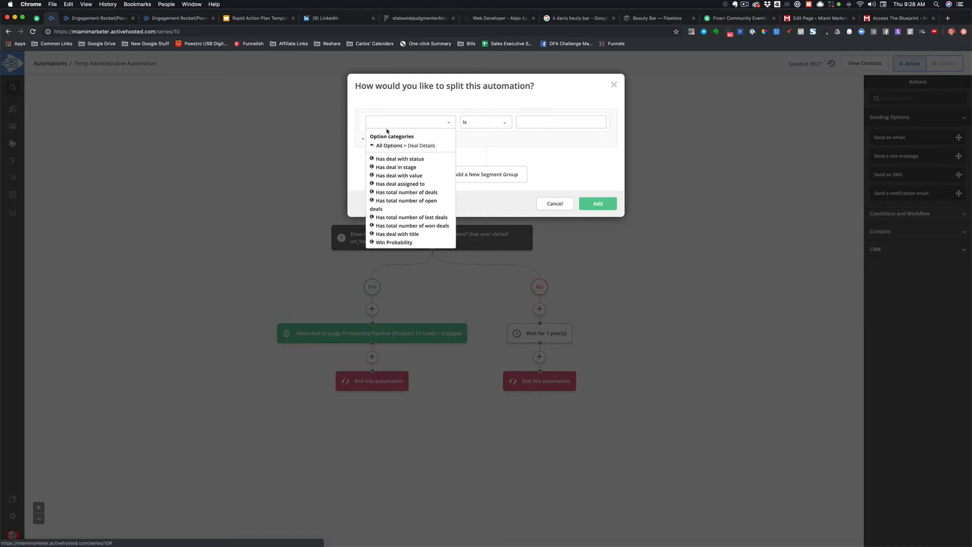
click(388, 146)
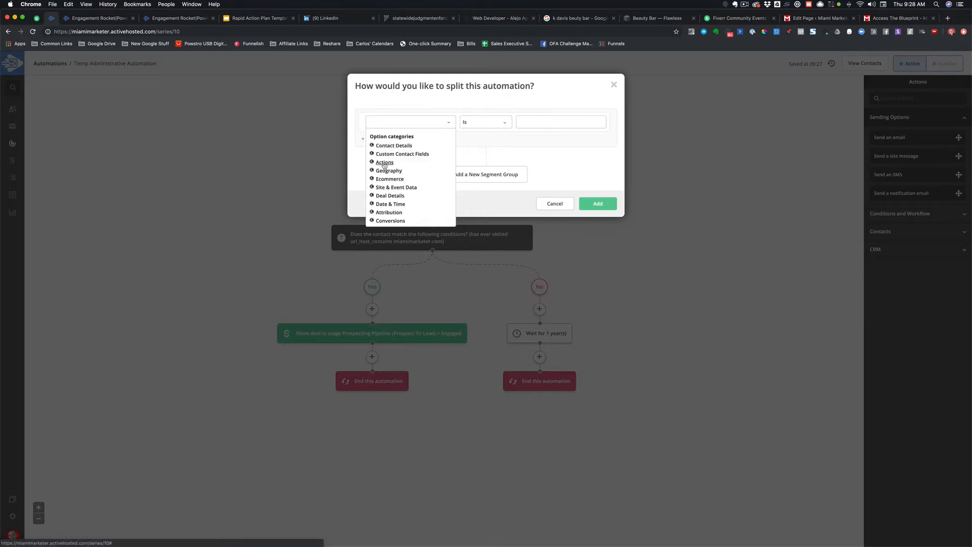
click(384, 162)
click(388, 147)
click(387, 197)
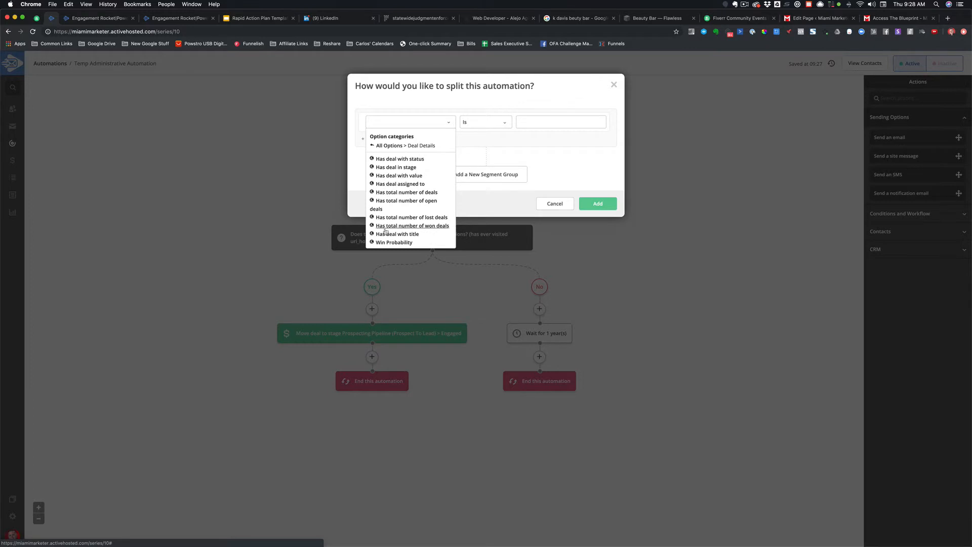
click(390, 147)
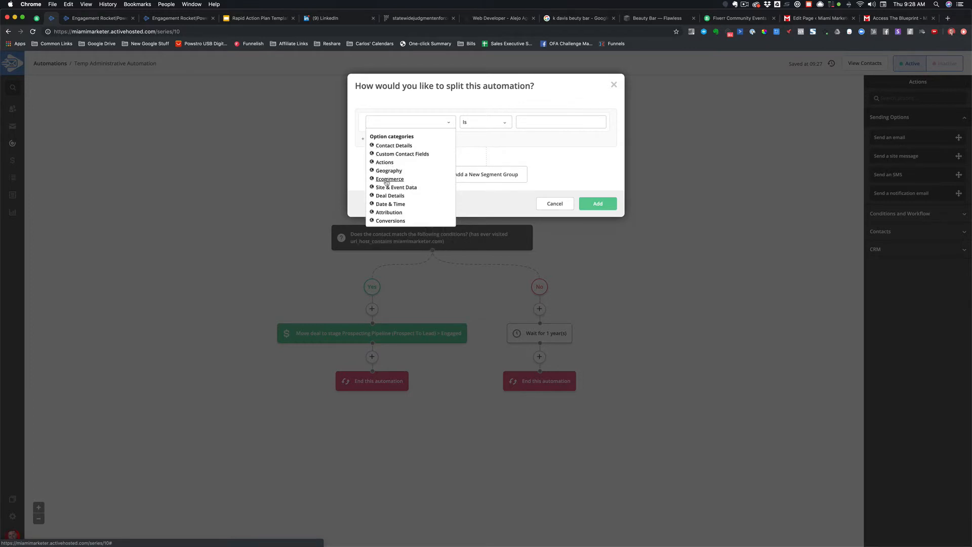
click(394, 147)
scroll(389, 247, down, 2)
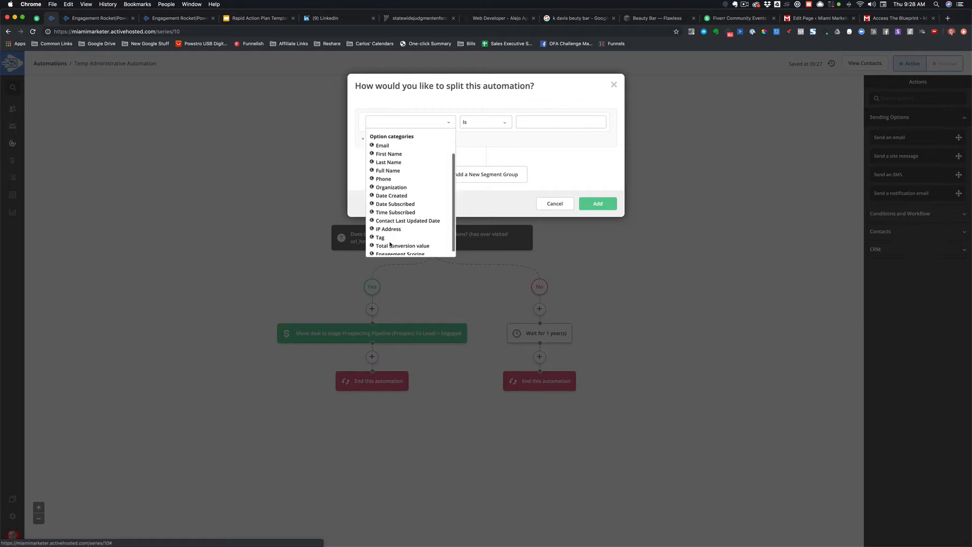
click(390, 251)
Set the Engagement Scoring condition to greater than or equal to 10 and add it to the automation
click(488, 126)
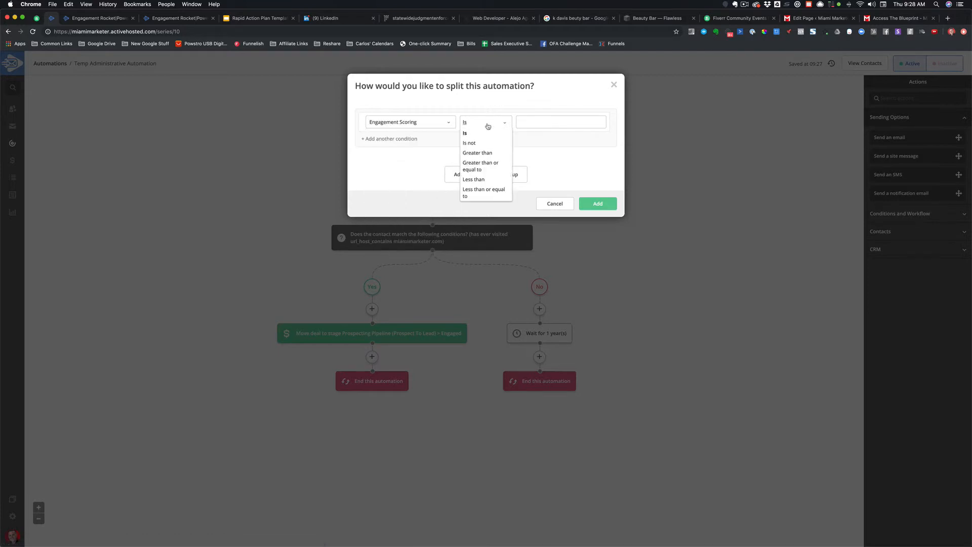
click(477, 165)
click(540, 119)
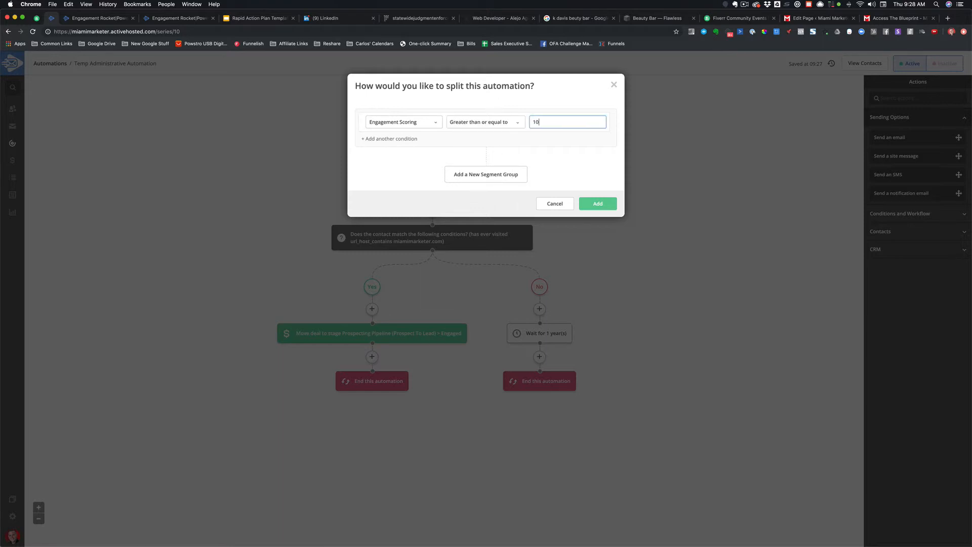
click(591, 203)
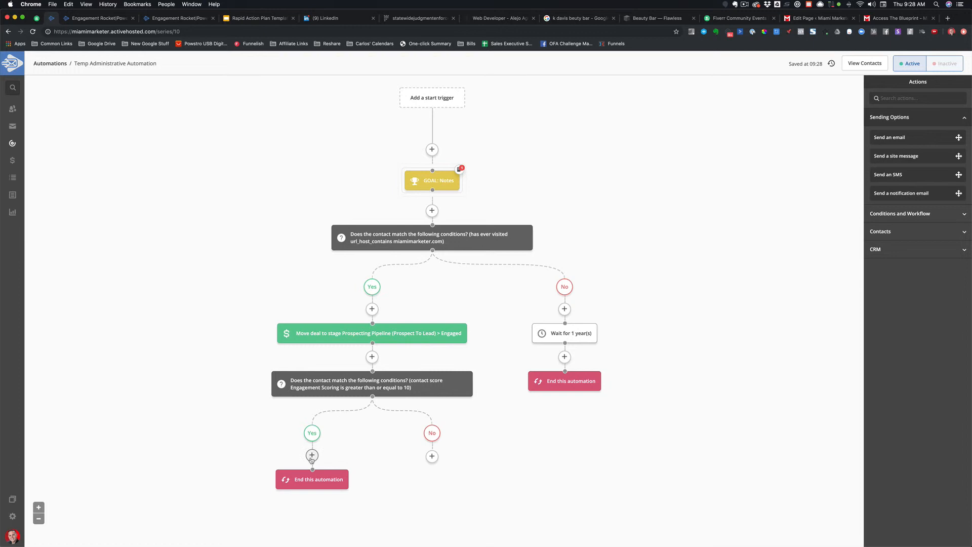
Add an Update a stage action to the engagement score's Yes branch, moving the deal to Prospecting Pipeline (Prospect To Lead) > Very Engaged
click(312, 455)
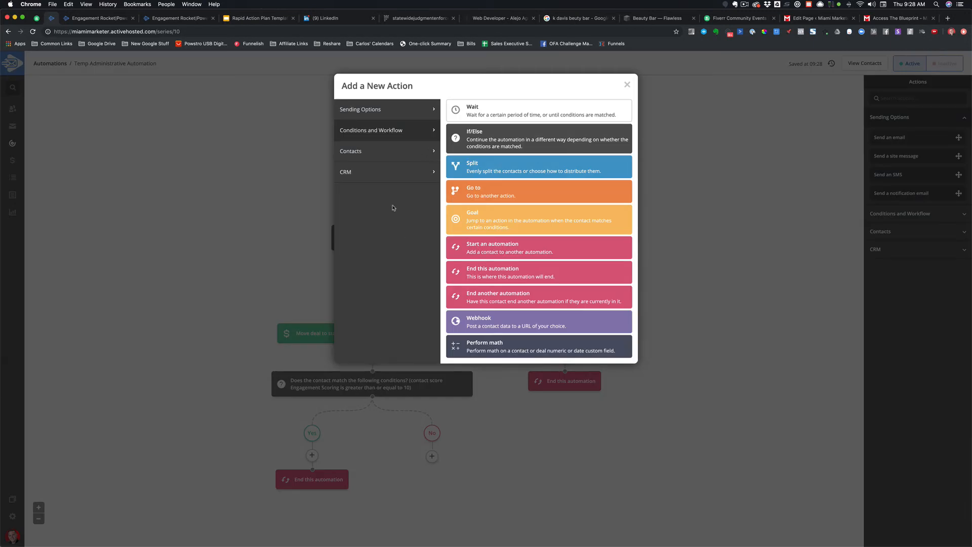
click(380, 174)
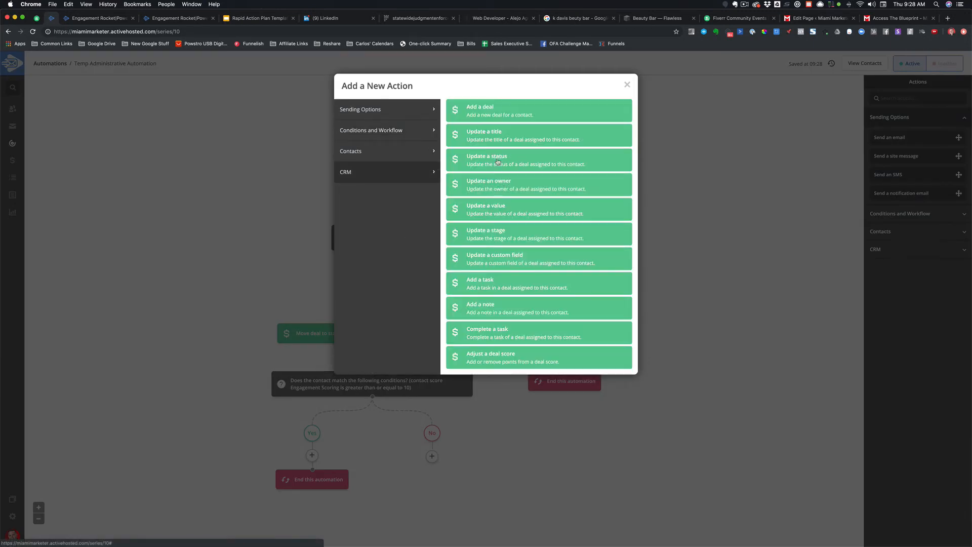
click(492, 234)
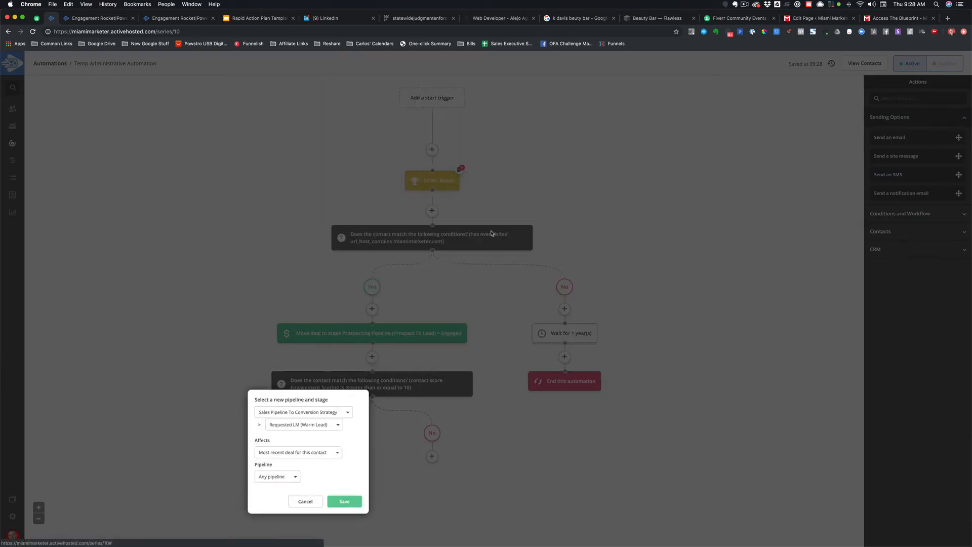
click(291, 408)
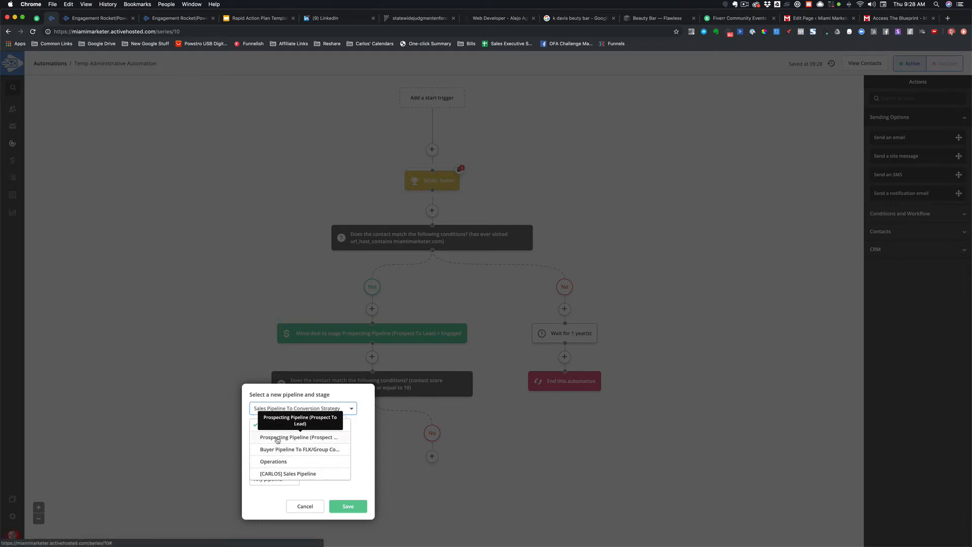
click(277, 440)
click(285, 424)
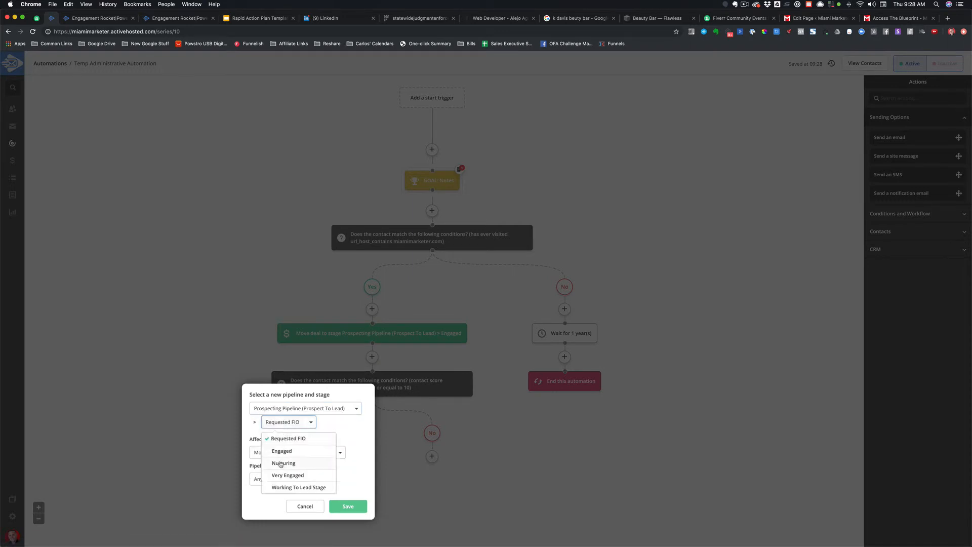
click(285, 474)
click(344, 506)
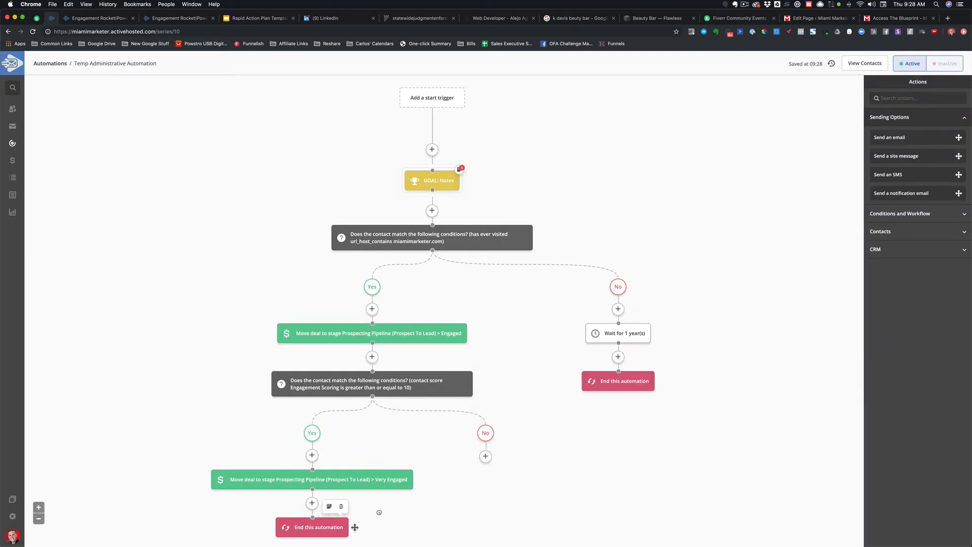
Copy only the End this automation action from the engagement score's Yes branch to its No branch
drag(355, 527, 508, 458)
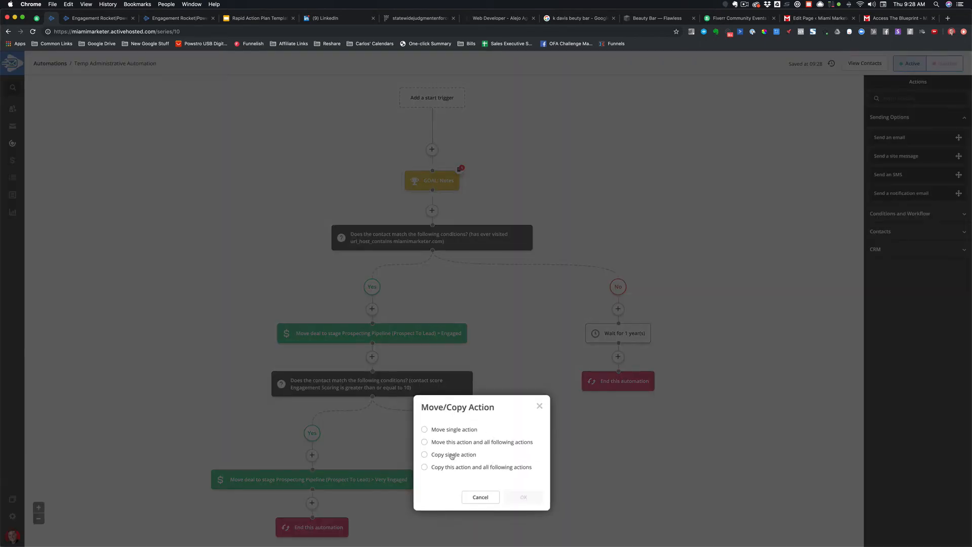
click(452, 456)
click(524, 536)
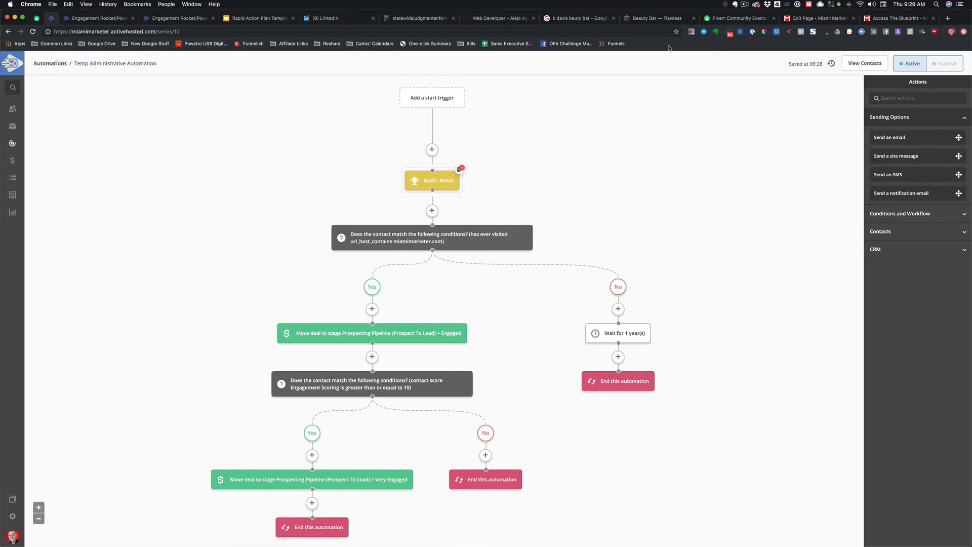
click(744, 7)
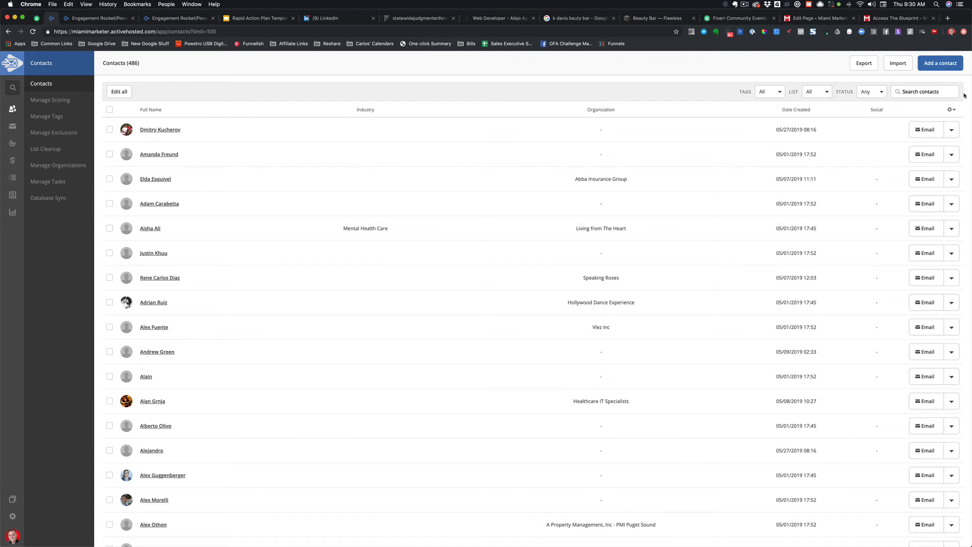
Filter the contacts with an advanced search for deals in the Requested FIO stage of Prospecting Pipeline (Prospect To Lead)
click(934, 93)
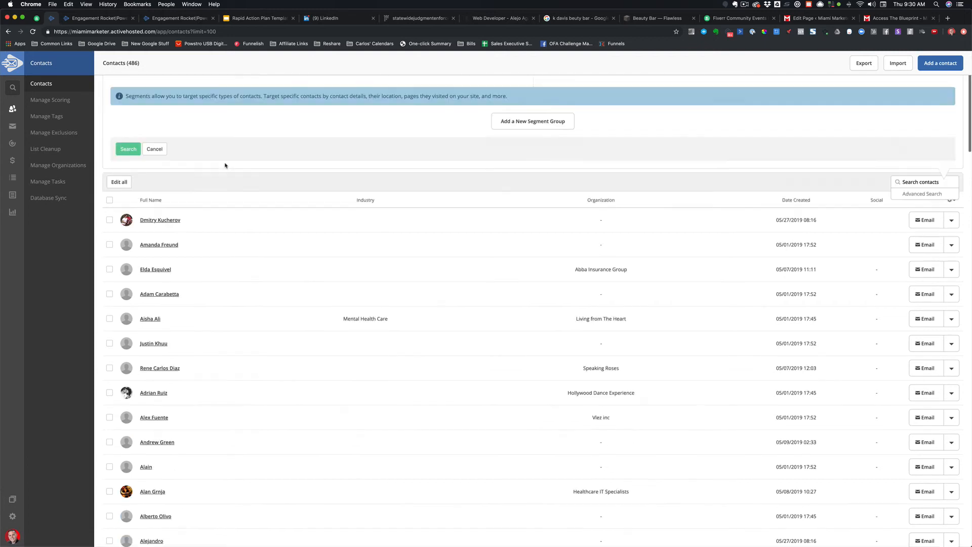
click(176, 113)
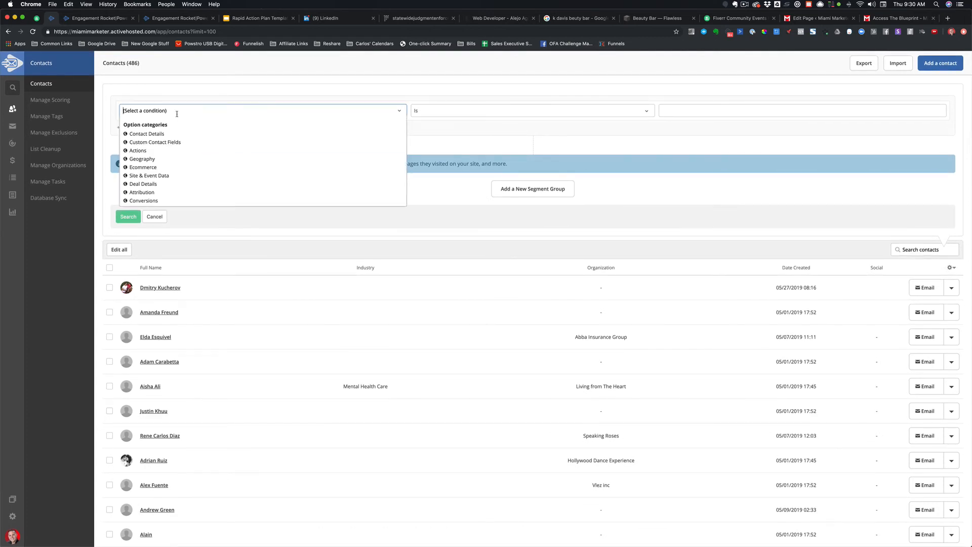
click(143, 184)
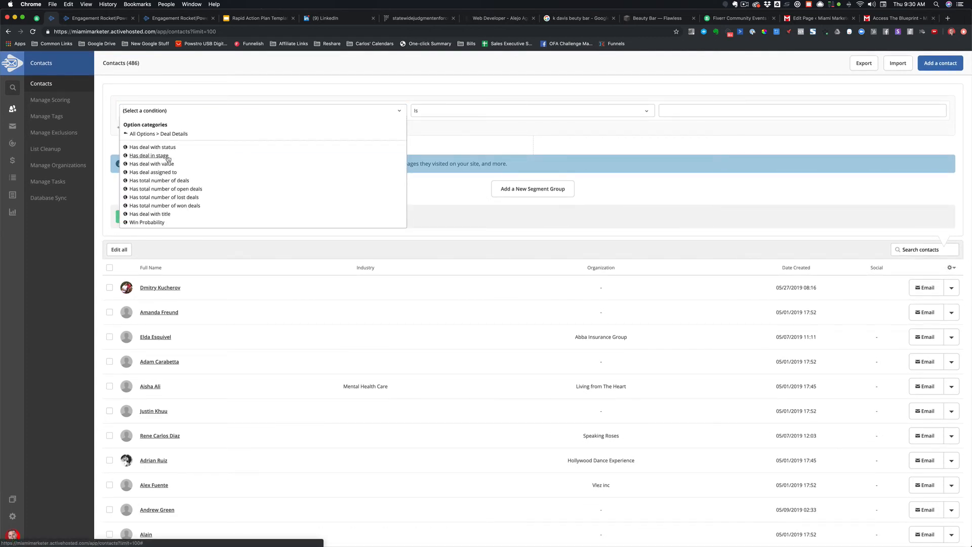
click(152, 156)
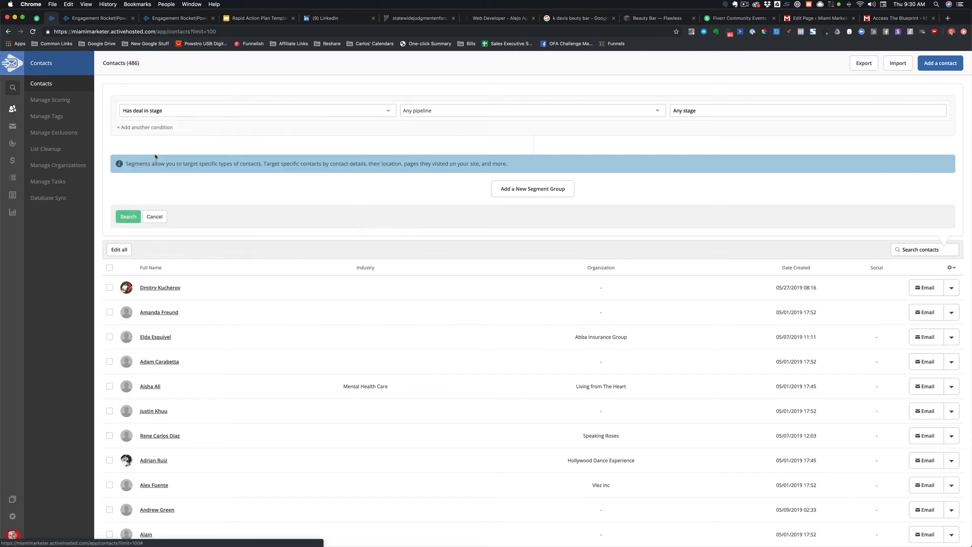
click(453, 110)
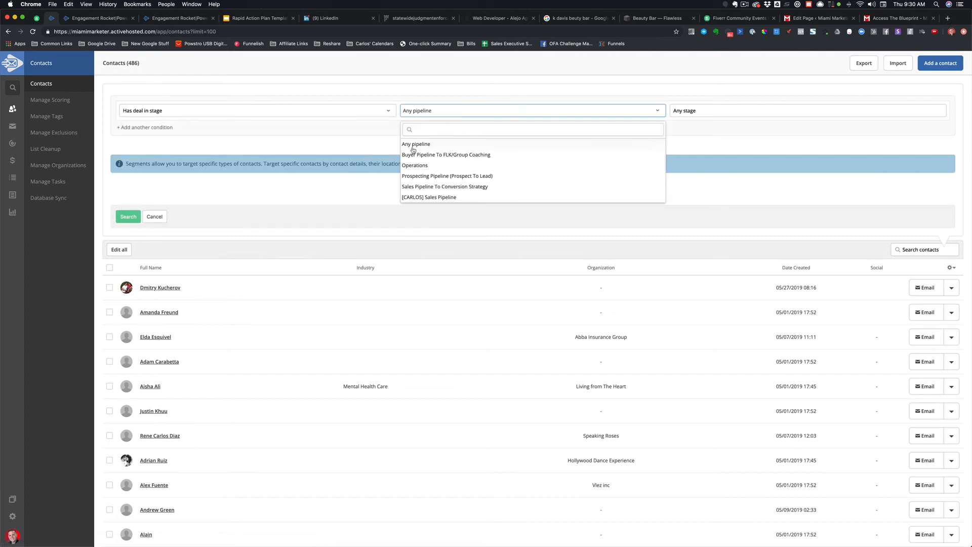
click(413, 176)
click(740, 111)
click(718, 135)
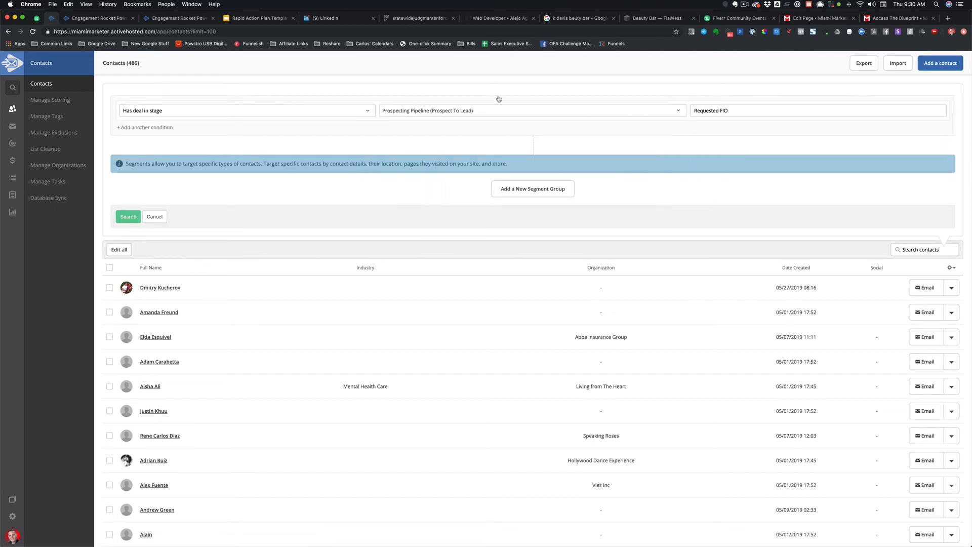
click(133, 218)
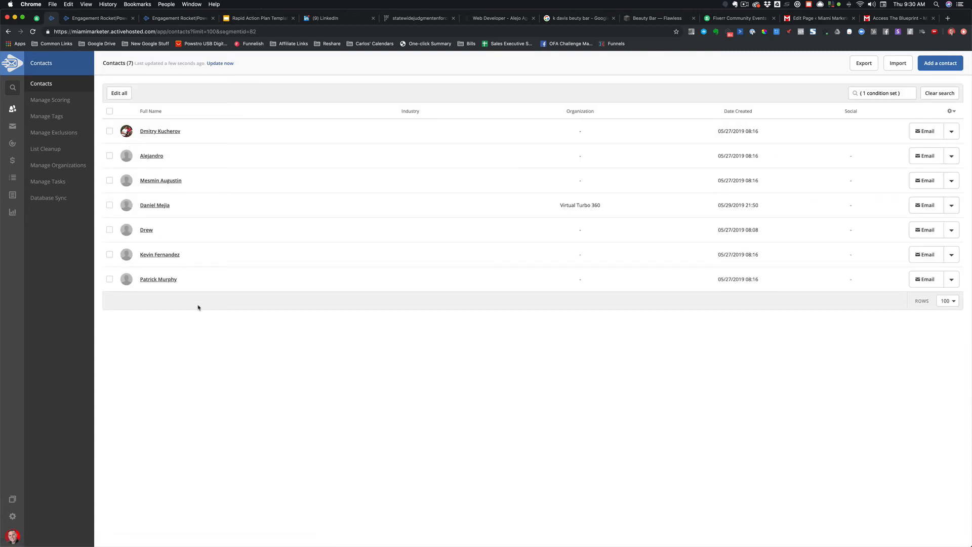
Bulk edit all the filtered contacts to add them to the Temp Administrative Automation, and apply the change
click(119, 93)
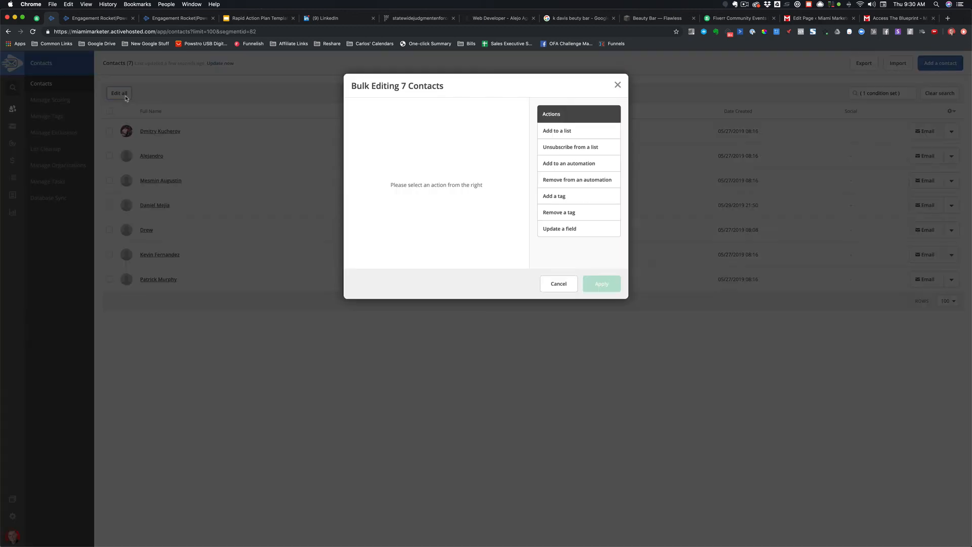
click(557, 163)
click(557, 184)
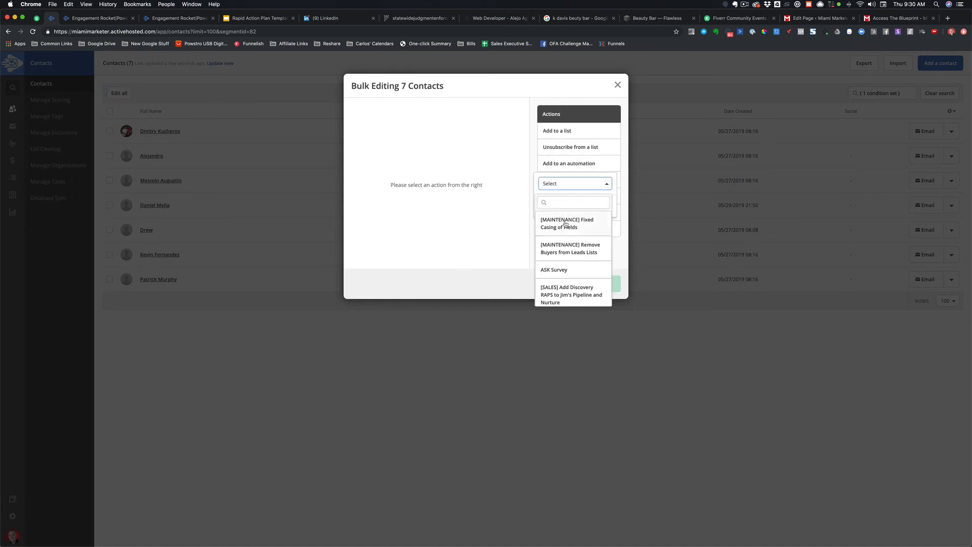
scroll(569, 250, down, 1)
scroll(569, 250, down, 5)
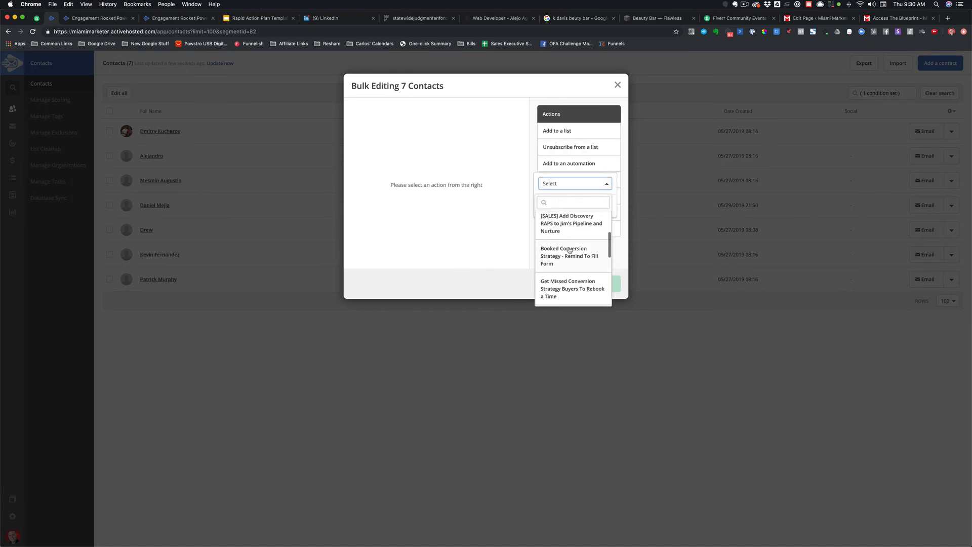
click(570, 280)
click(590, 209)
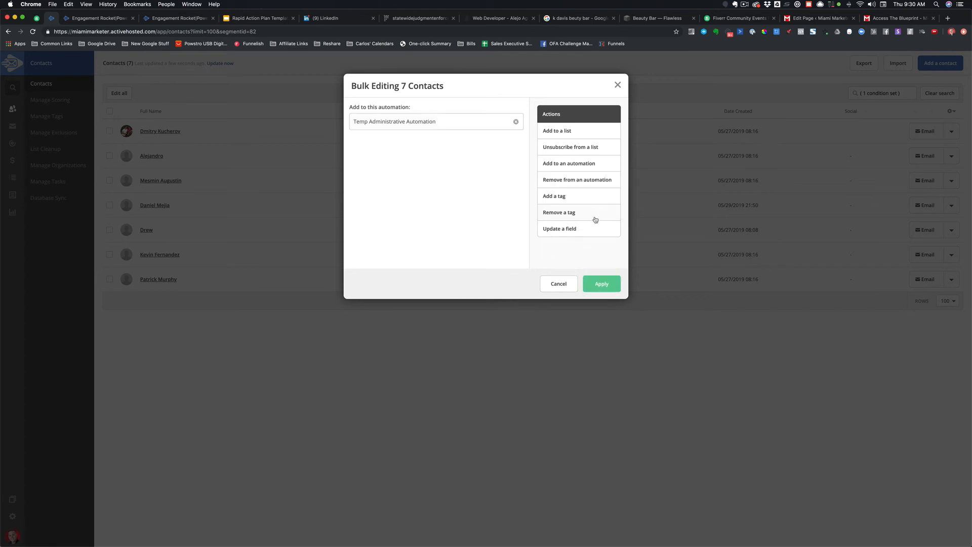
click(595, 282)
click(567, 151)
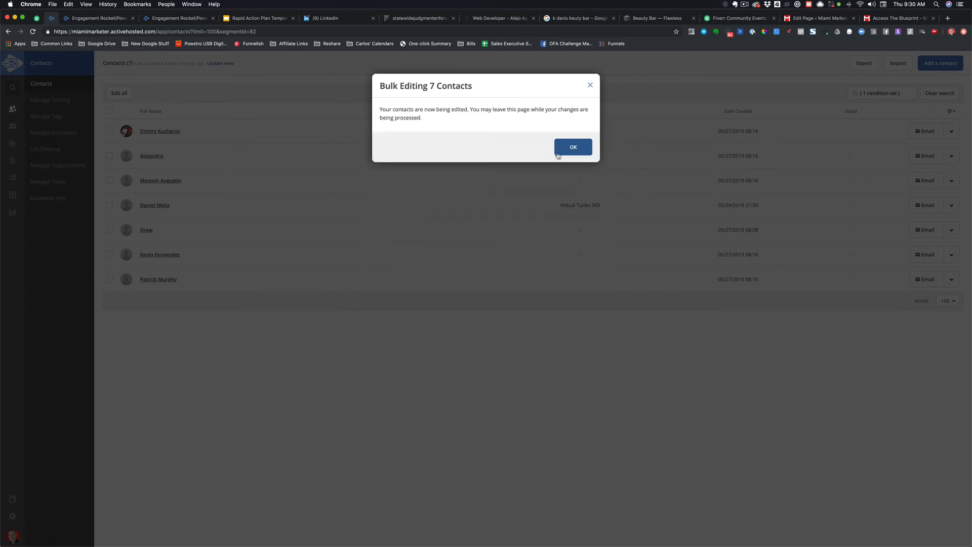
click(571, 151)
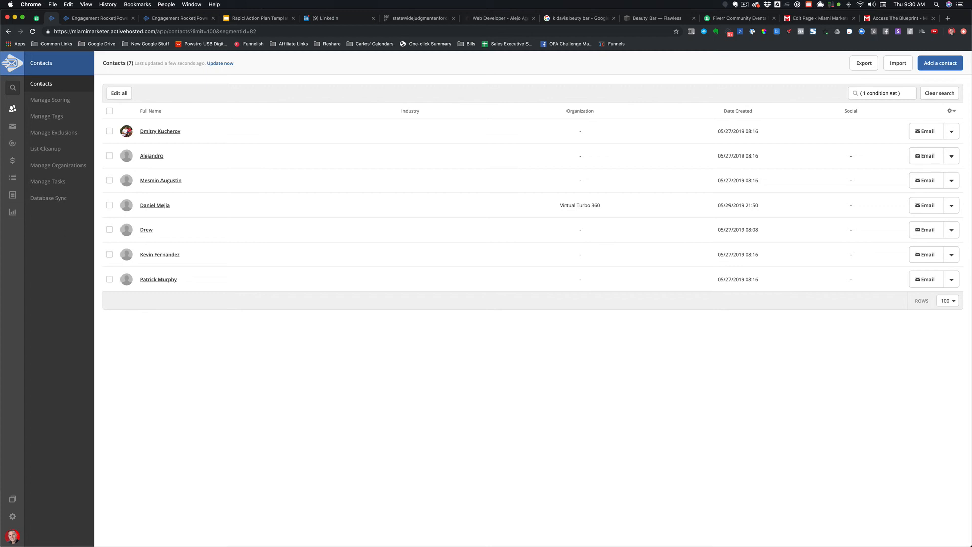
Open the deals board of the Prospecting Pipeline to check its stages
click(14, 162)
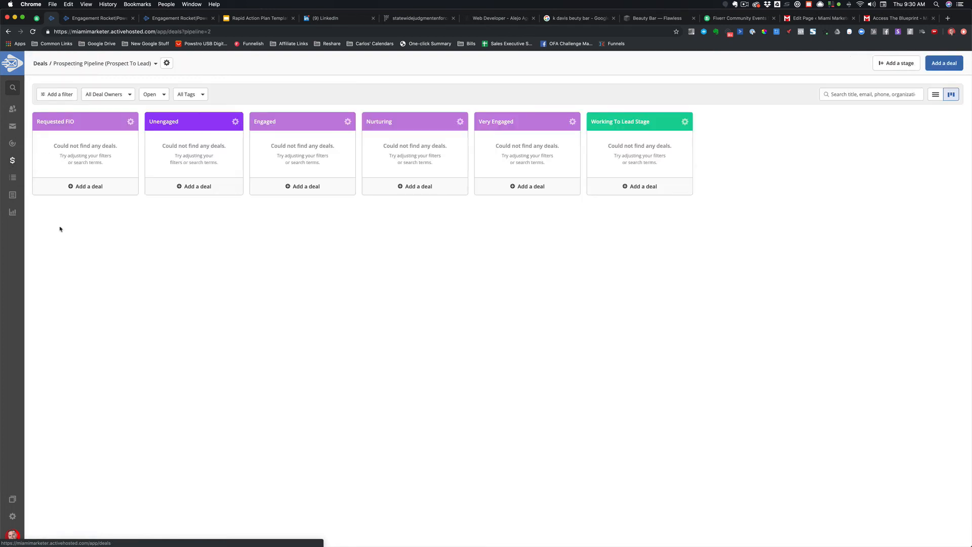